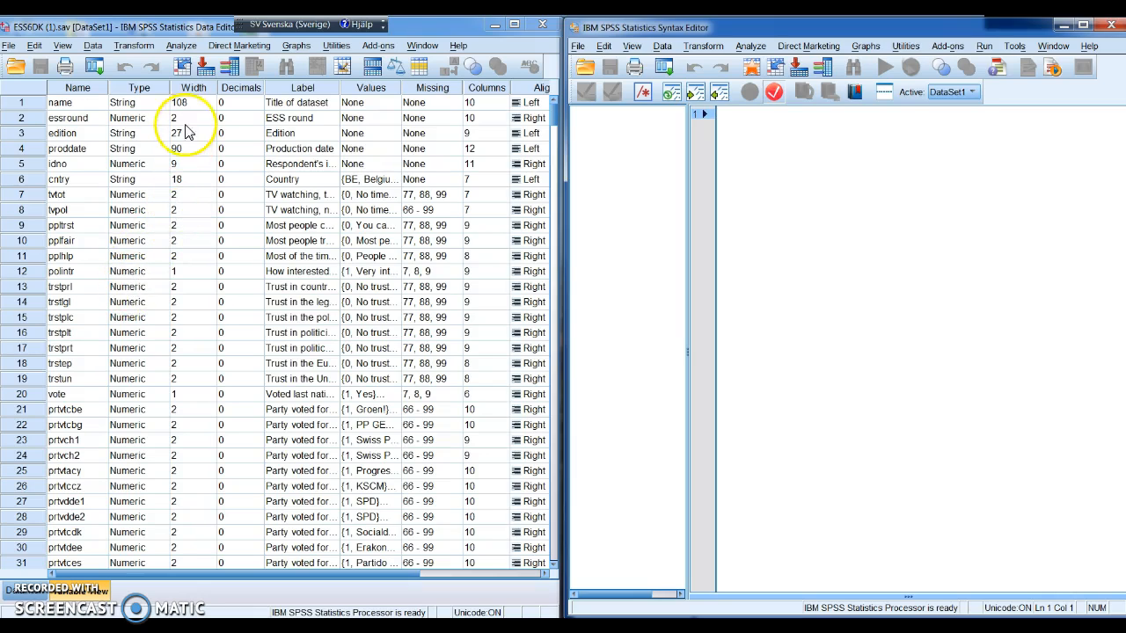
# Step: Find the variable wkhtot in the dataset's variable list using Go To Variable
pyautogui.click(206, 70)
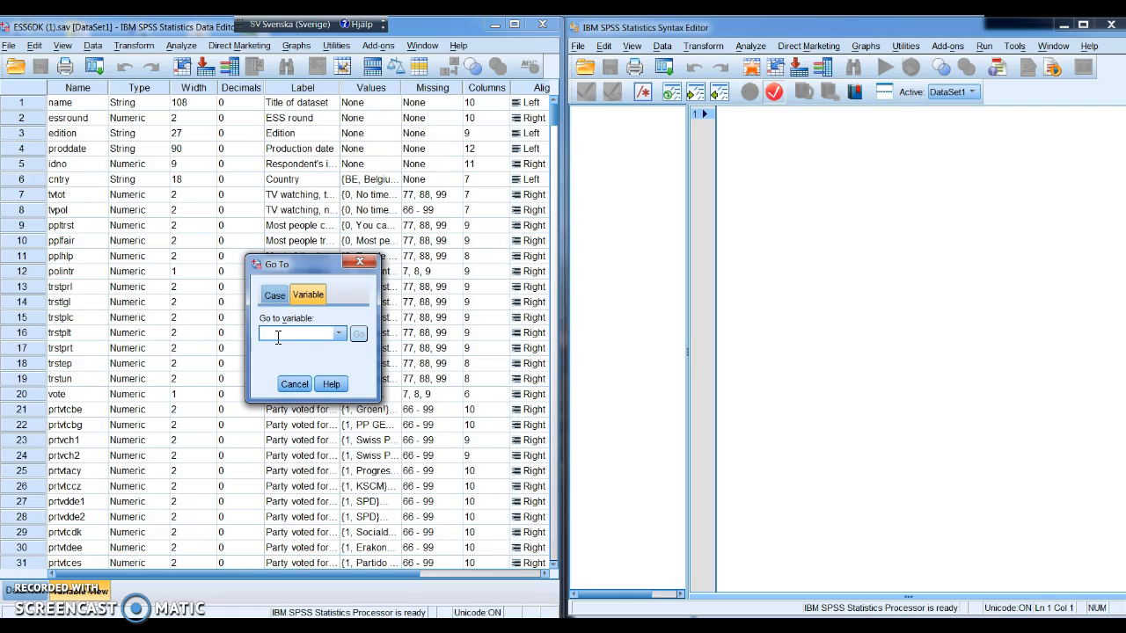
pyautogui.write('wkh')
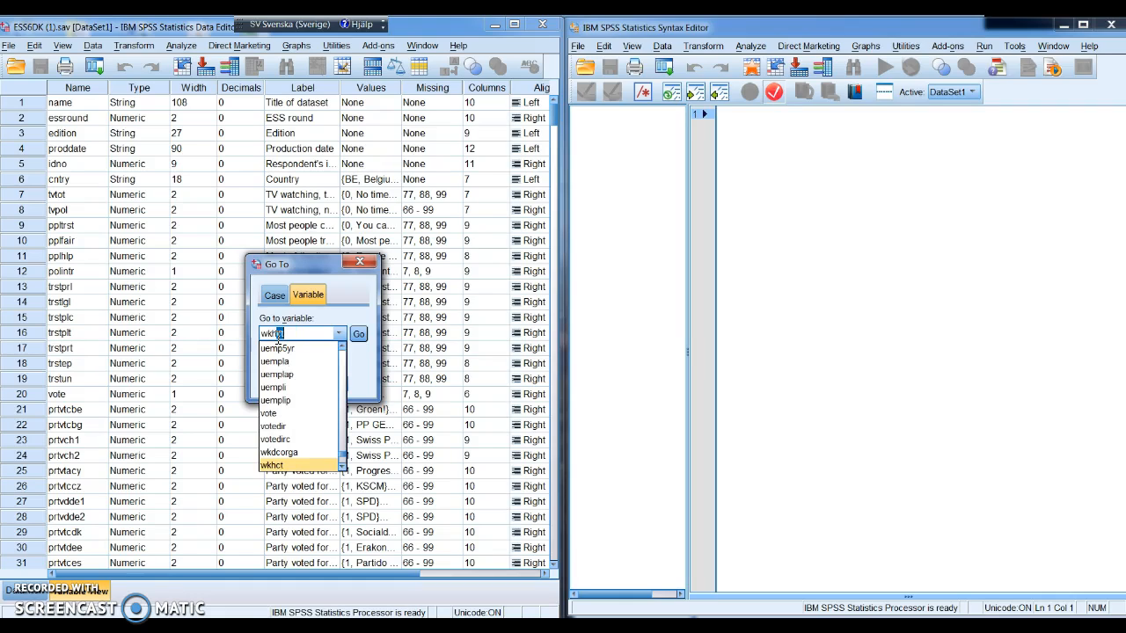
pyautogui.write('t')
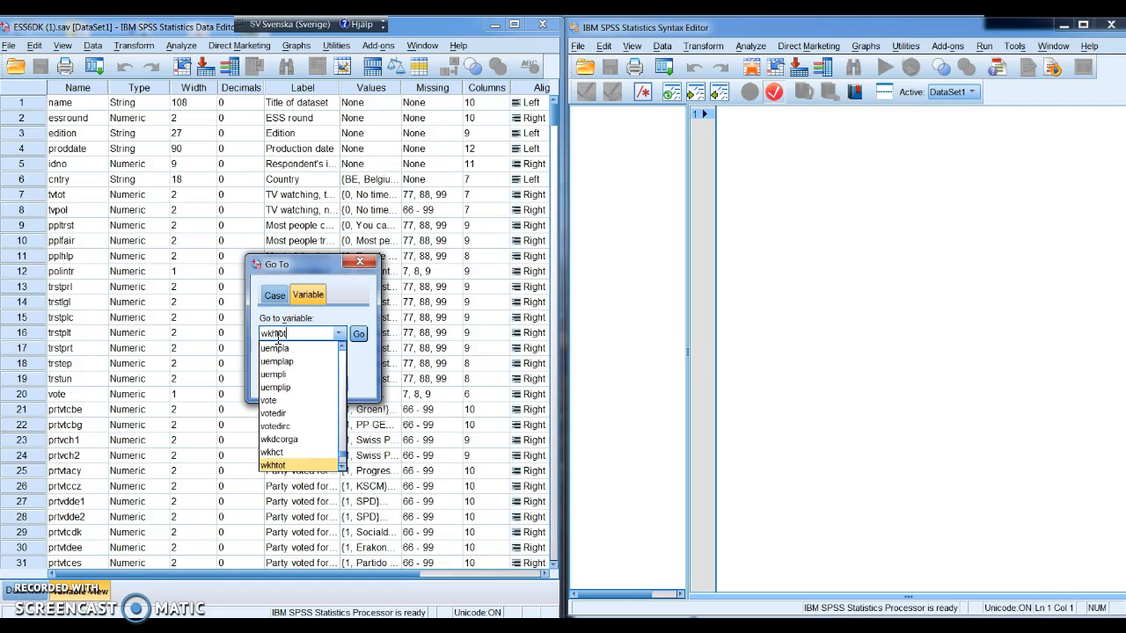
pyautogui.press('Return')
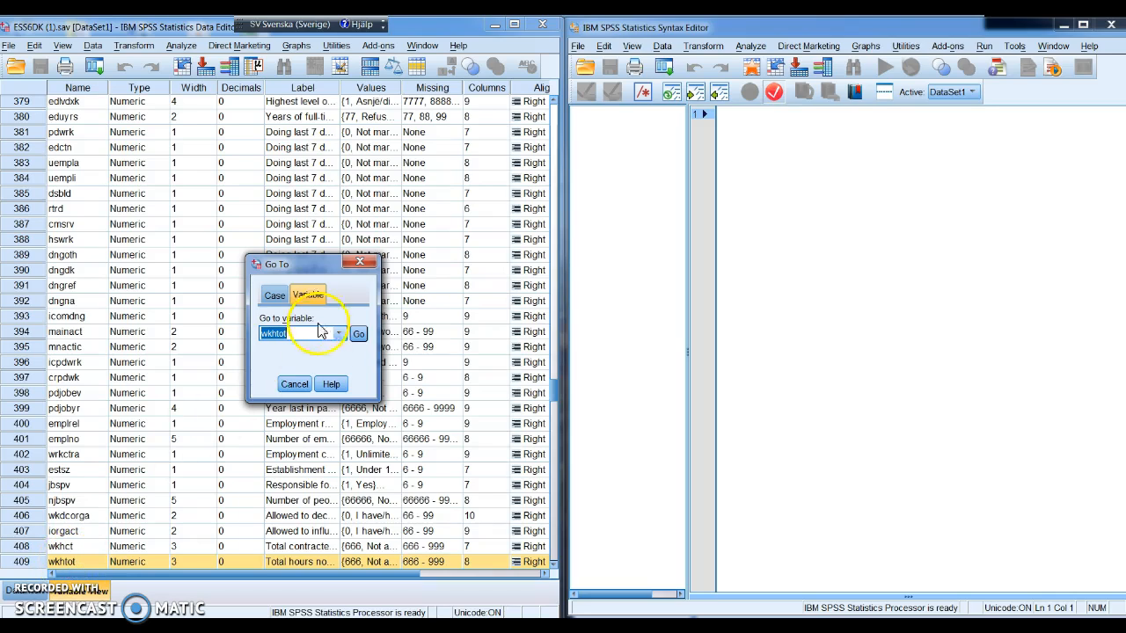
pyautogui.click(293, 386)
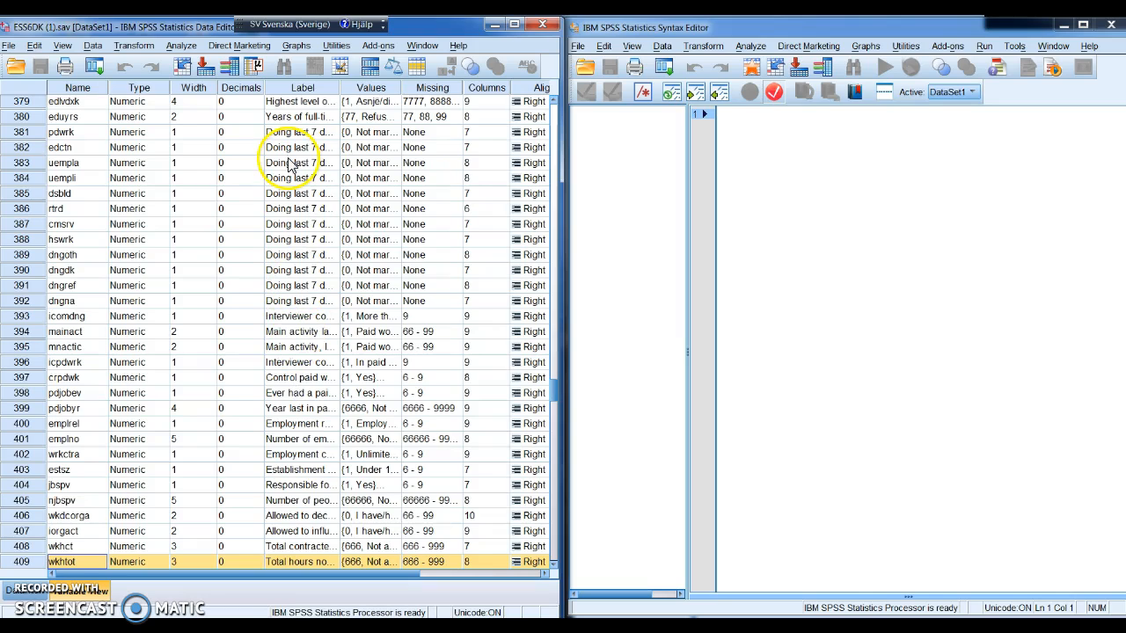
# Step: Start a Frequencies analysis and show its source list by variable names instead of labels
pyautogui.click(182, 46)
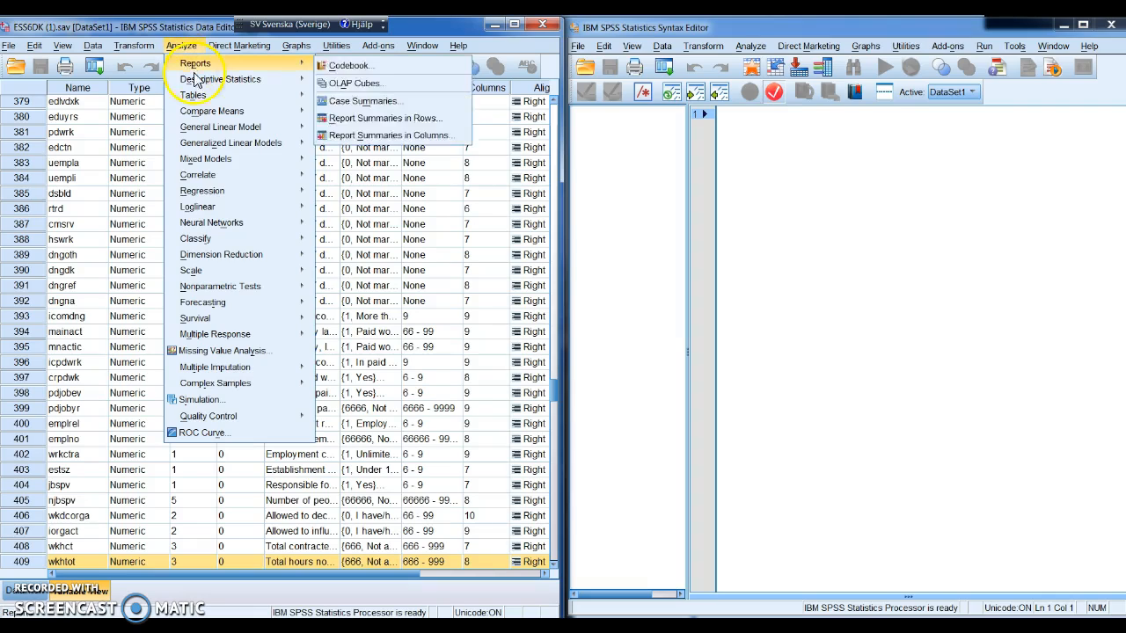
pyautogui.moveTo(264, 81)
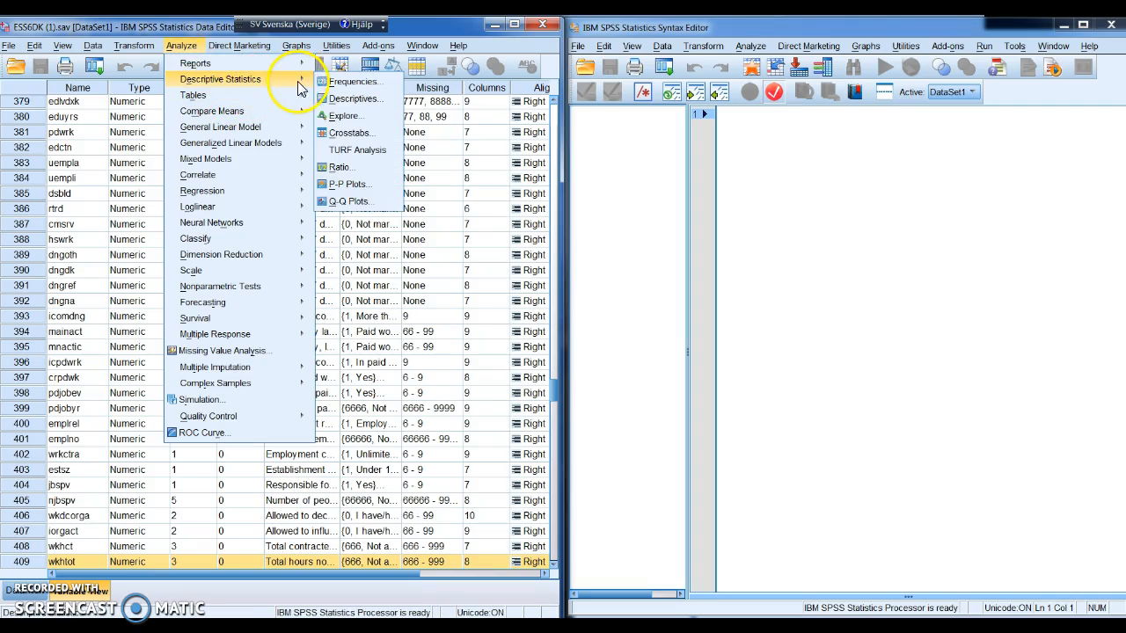
pyautogui.click(350, 84)
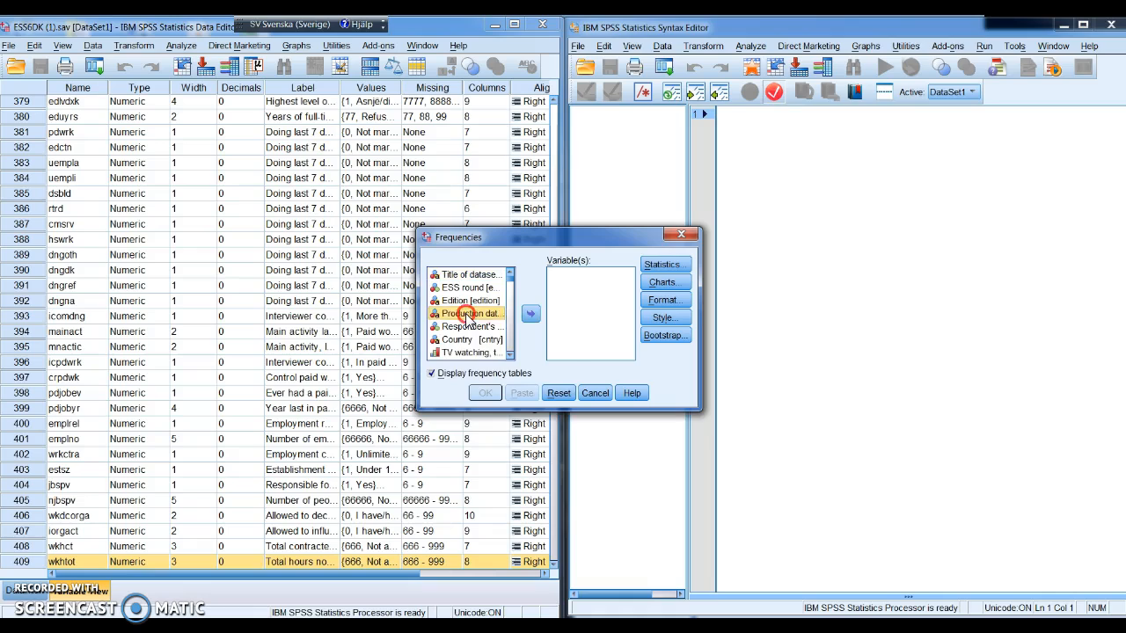
pyautogui.rightClick(468, 321)
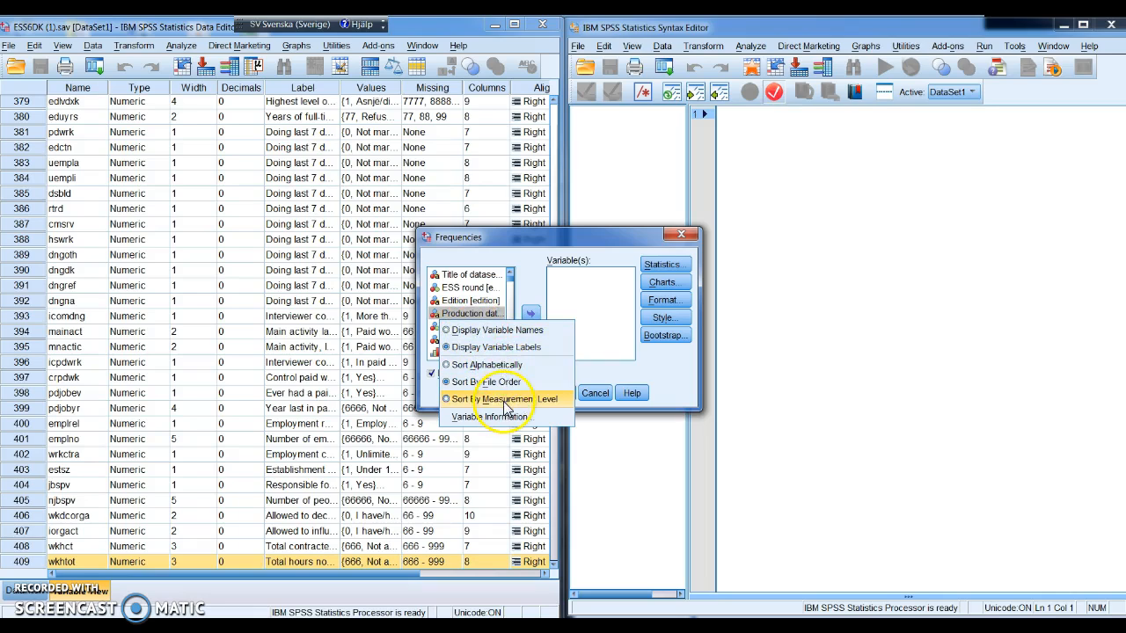
pyautogui.click(499, 332)
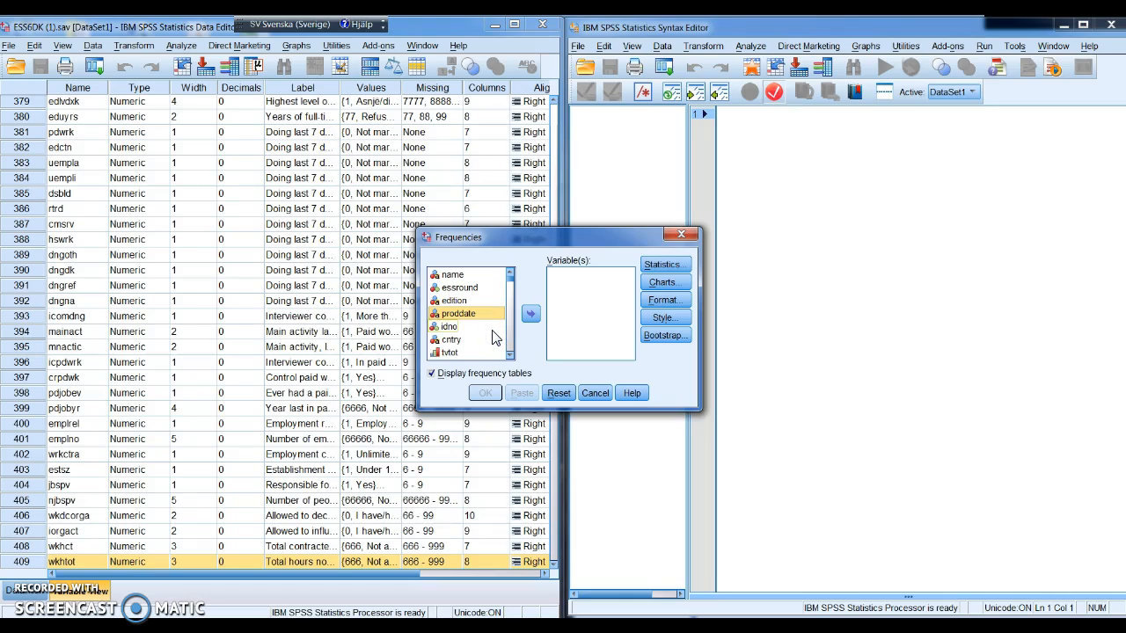
# Step: Add wkhtot to the variables of the Frequencies analysis
pyautogui.press('w')
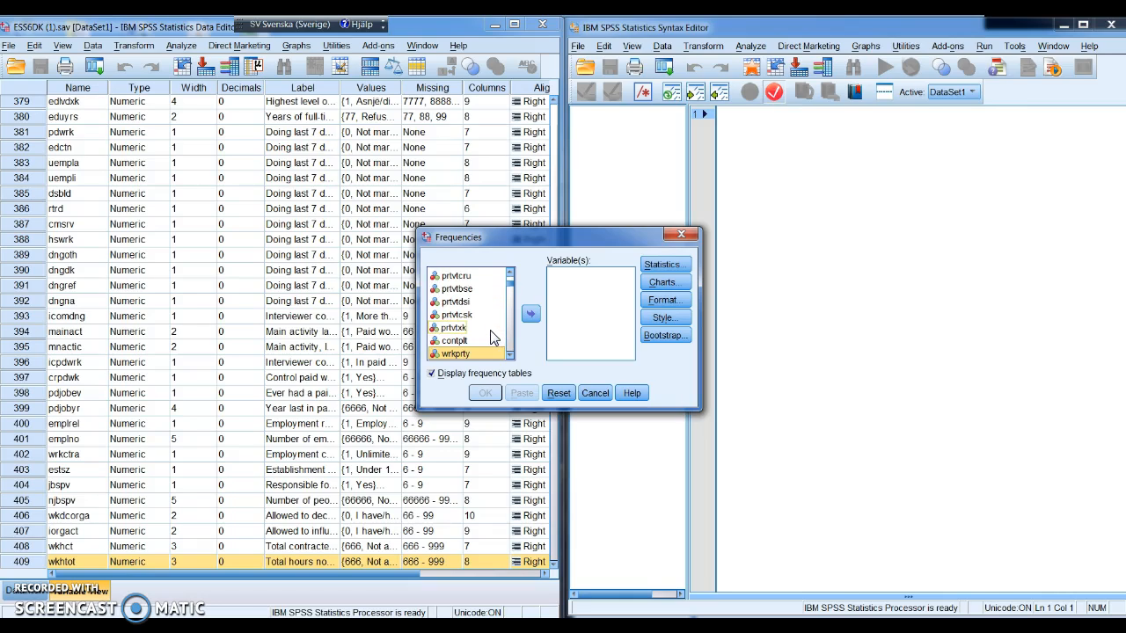
pyautogui.press('Down')
pyautogui.press('w')
pyautogui.press('w')
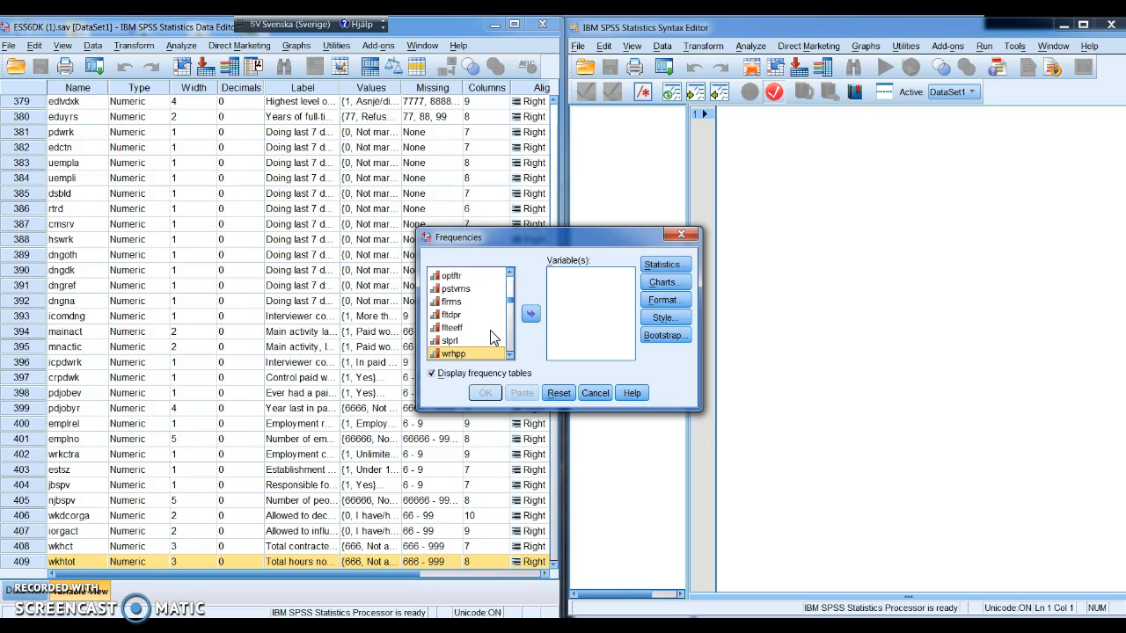
pyautogui.press('w')
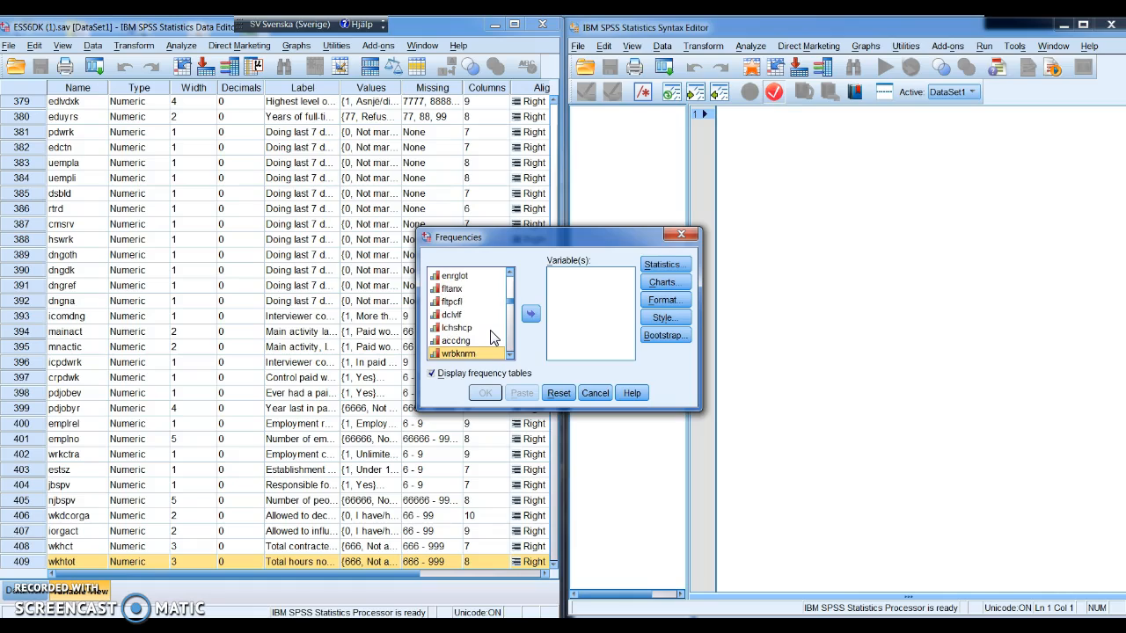
pyautogui.press('w')
pyautogui.press('w')
pyautogui.press('w')
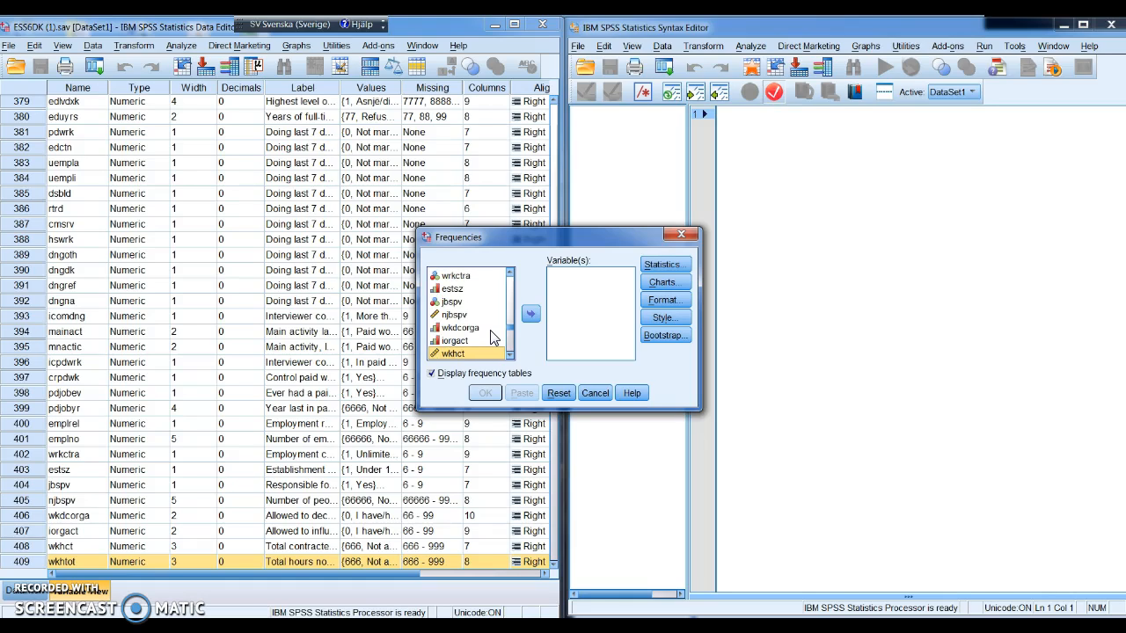
pyautogui.press('w')
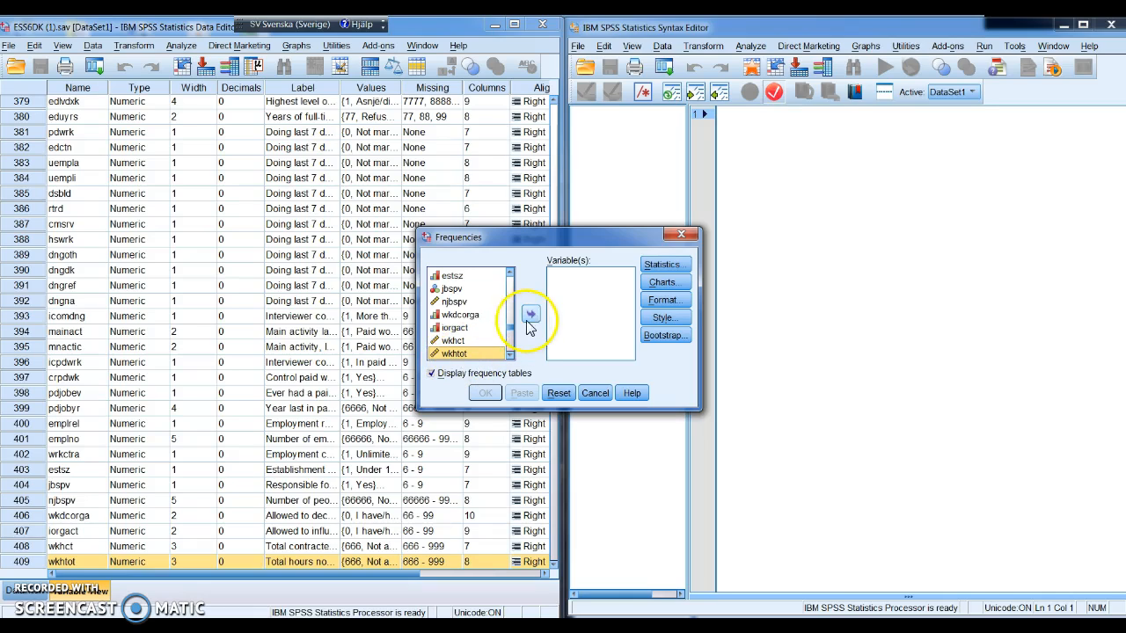
pyautogui.click(531, 315)
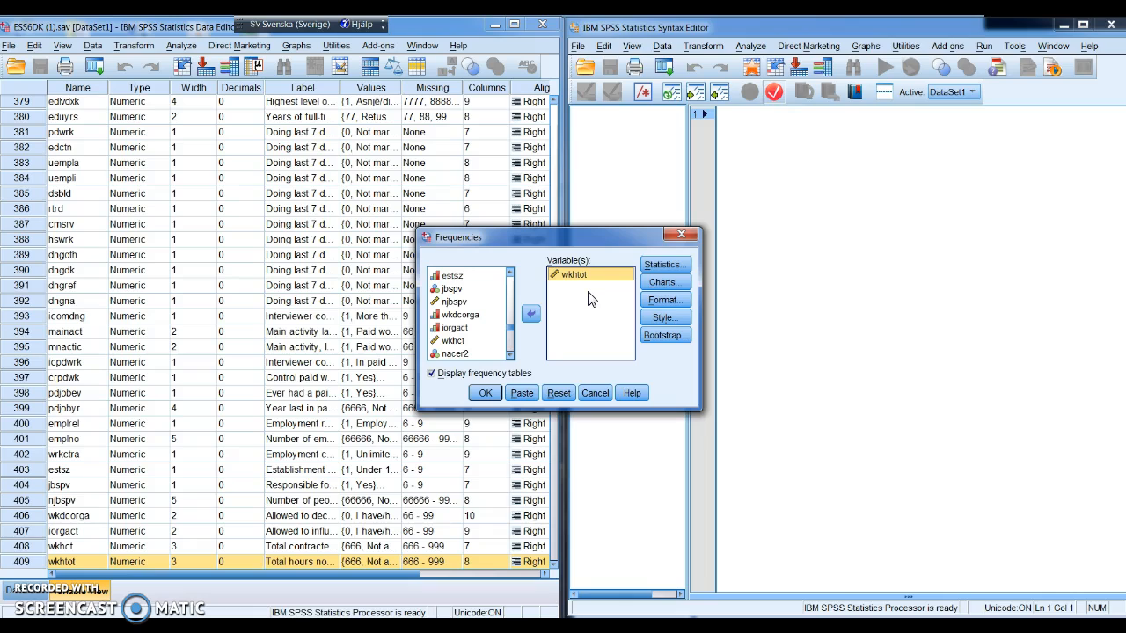
# Step: Request the minimum, maximum, standard deviation, mean and median as statistics for the Frequencies analysis
pyautogui.click(658, 265)
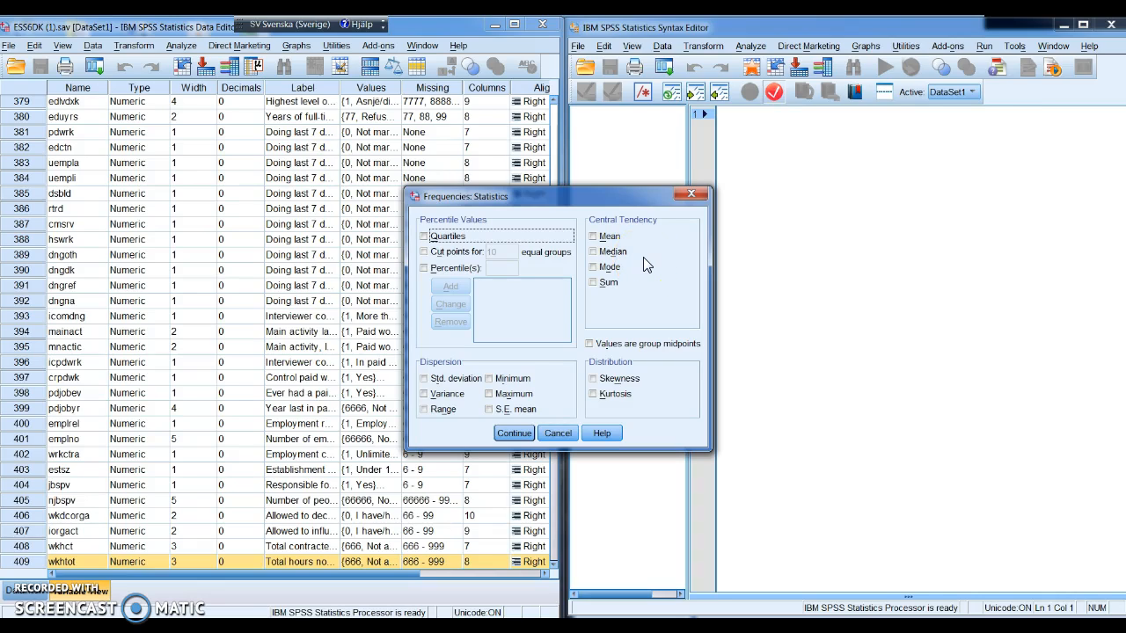
pyautogui.click(490, 379)
pyautogui.click(489, 394)
pyautogui.click(424, 379)
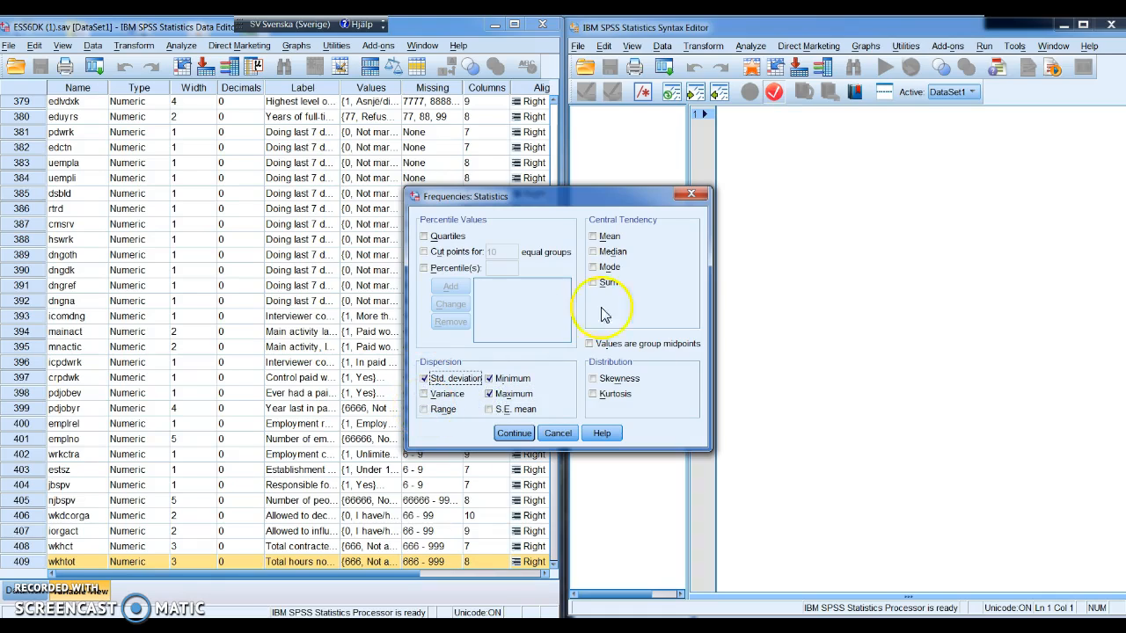
pyautogui.click(593, 238)
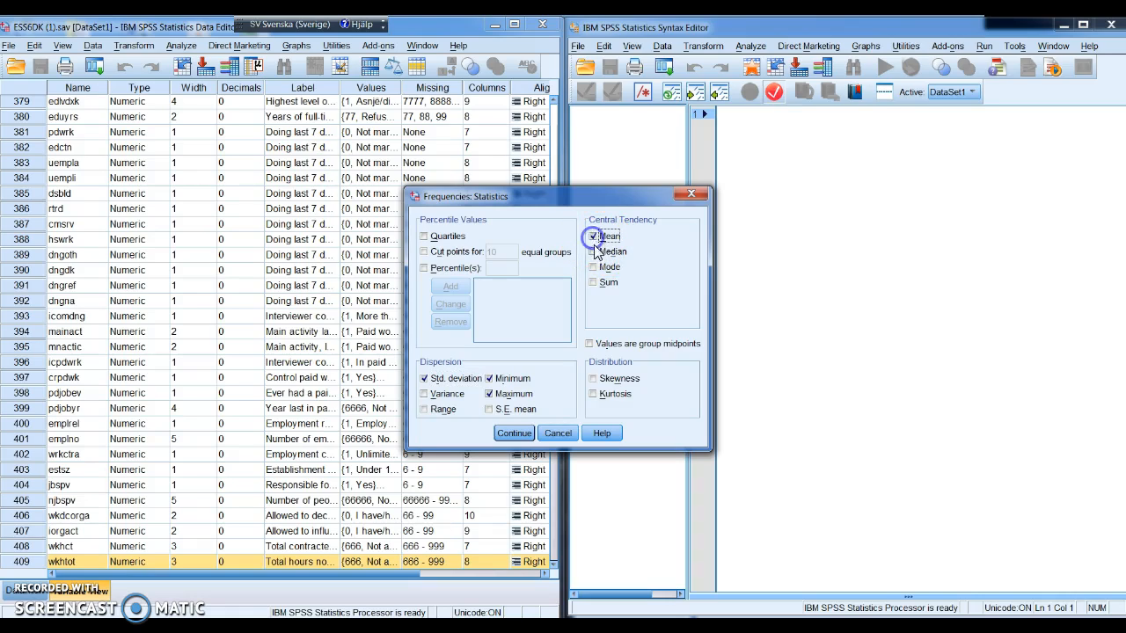
pyautogui.click(595, 252)
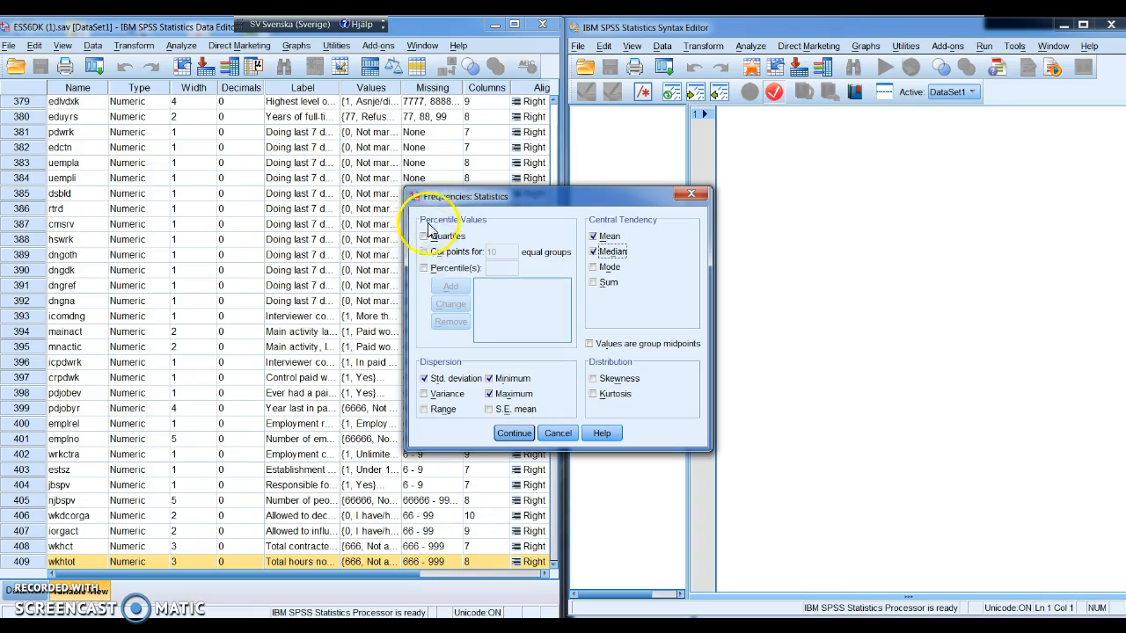
pyautogui.click(514, 433)
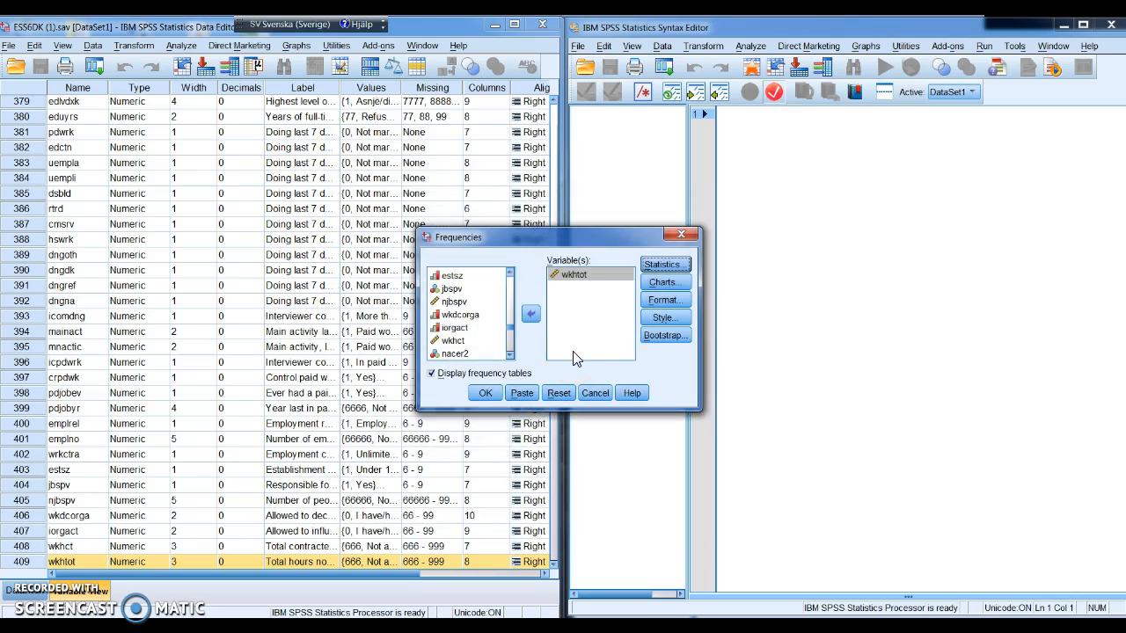
# Step: Request a histogram with a normal curve as the chart for the Frequencies analysis
pyautogui.click(667, 282)
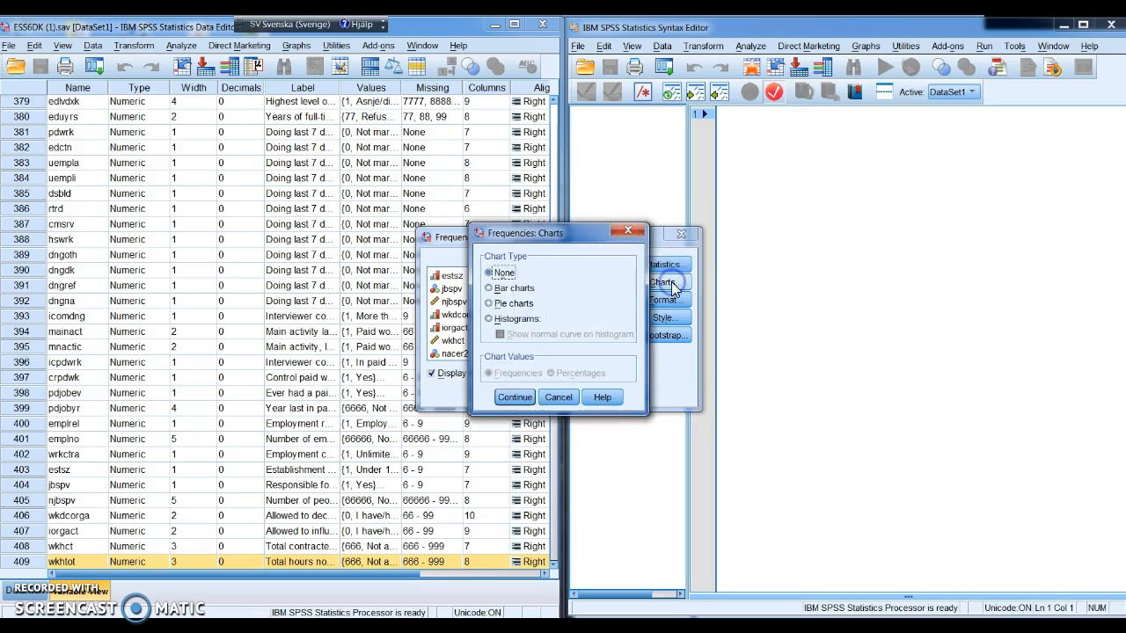
pyautogui.click(493, 322)
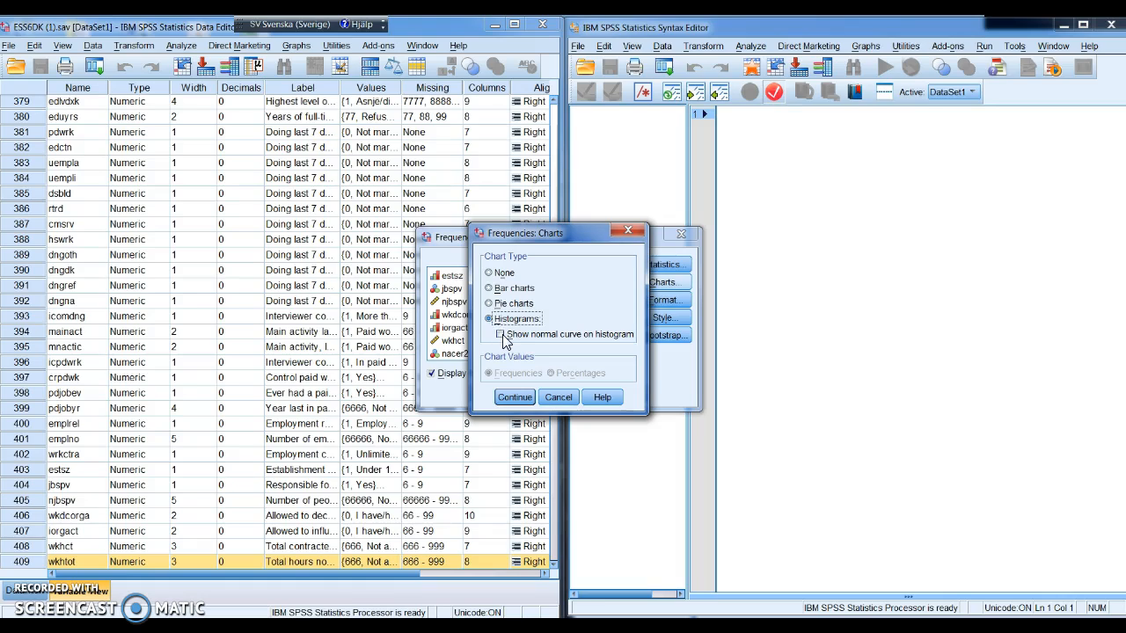
pyautogui.click(500, 334)
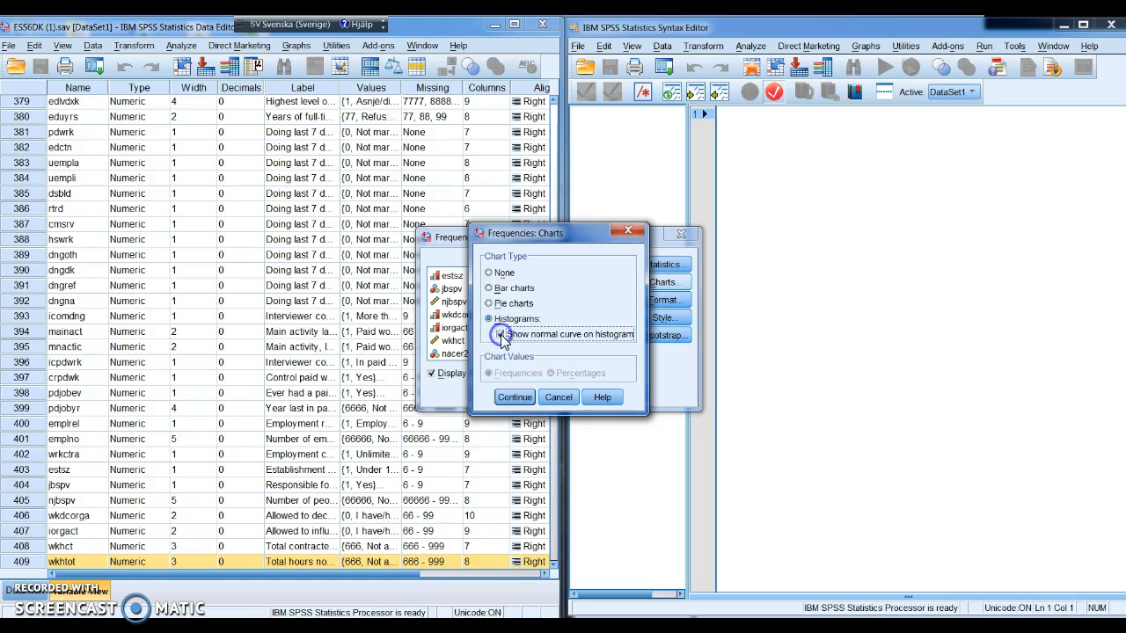
pyautogui.click(518, 399)
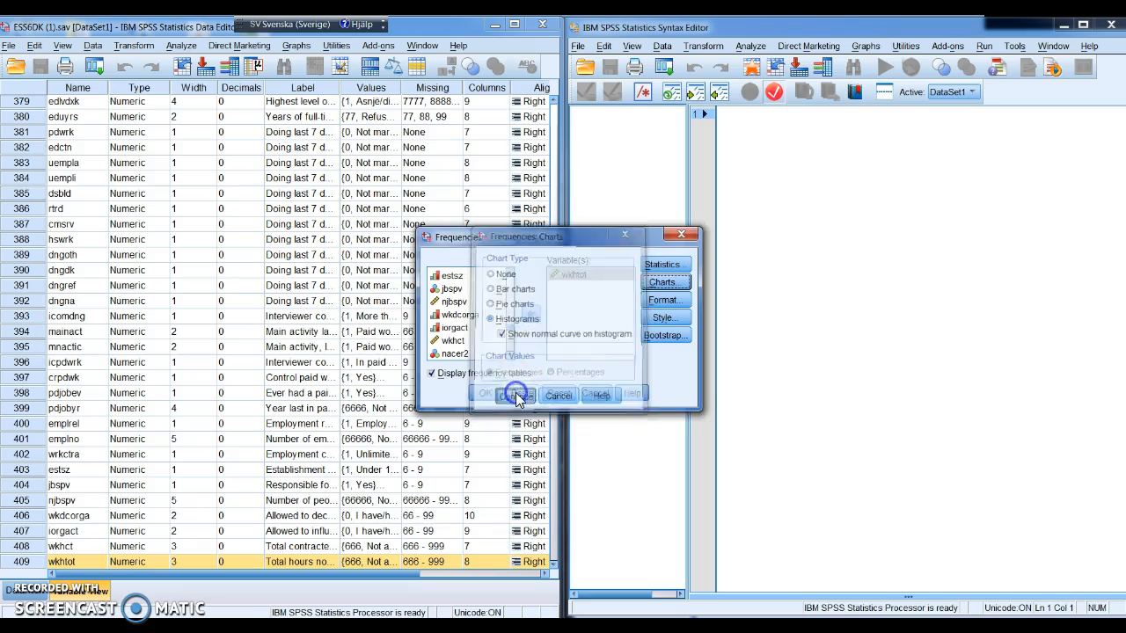
# Step: Paste the Frequencies command into the syntax editor and run all of the pasted syntax
pyautogui.click(522, 393)
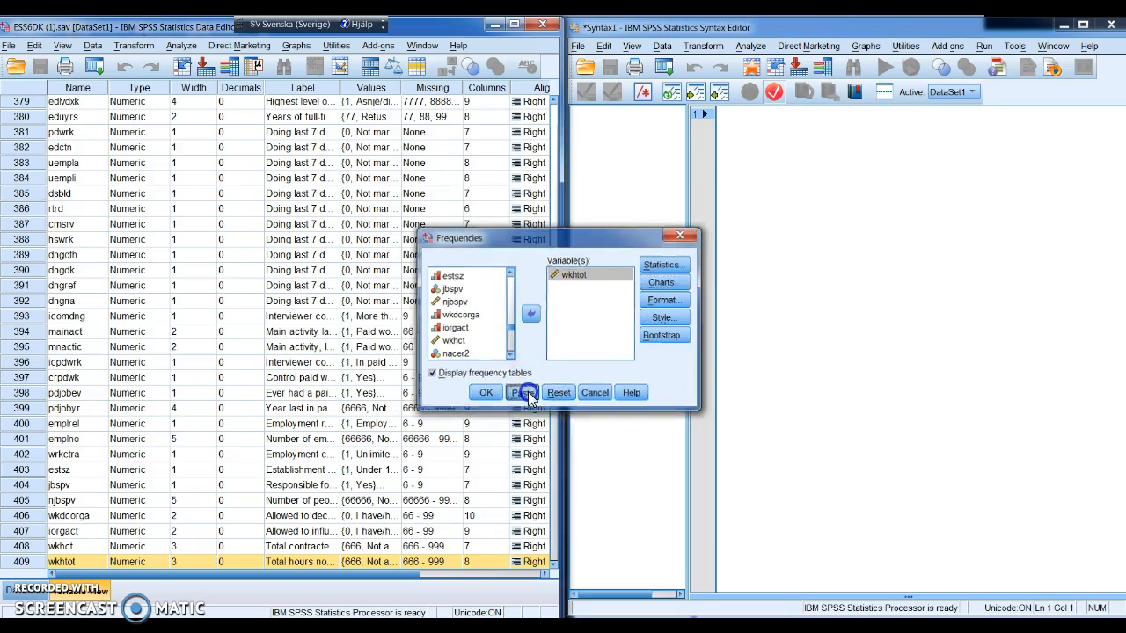
pyautogui.moveTo(827, 183); pyautogui.dragTo(715, 124)
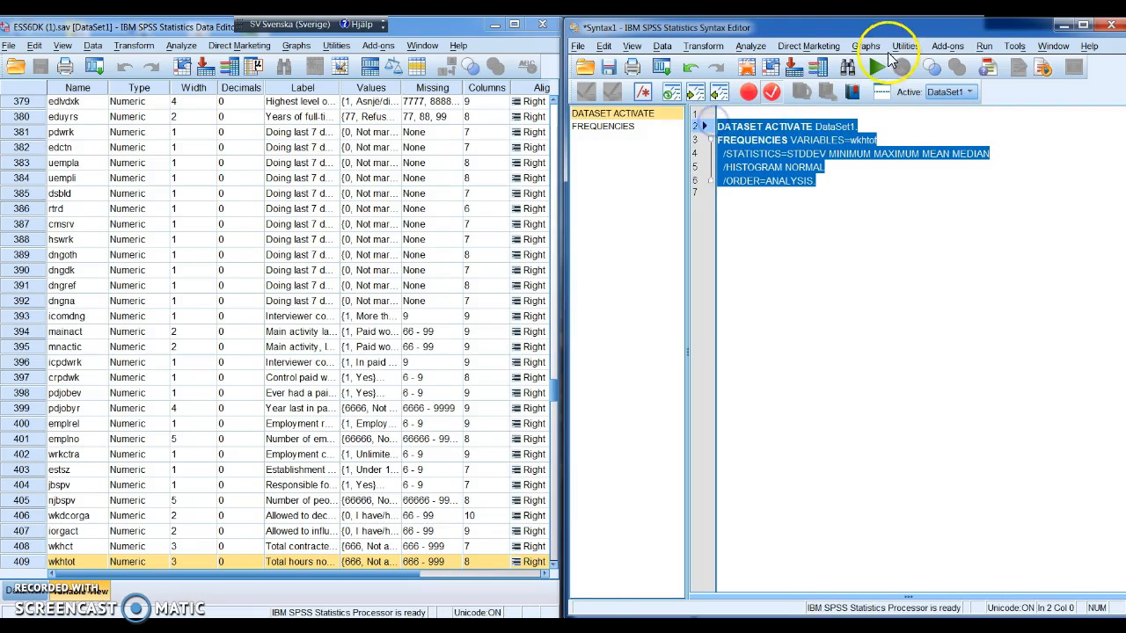
pyautogui.click(877, 68)
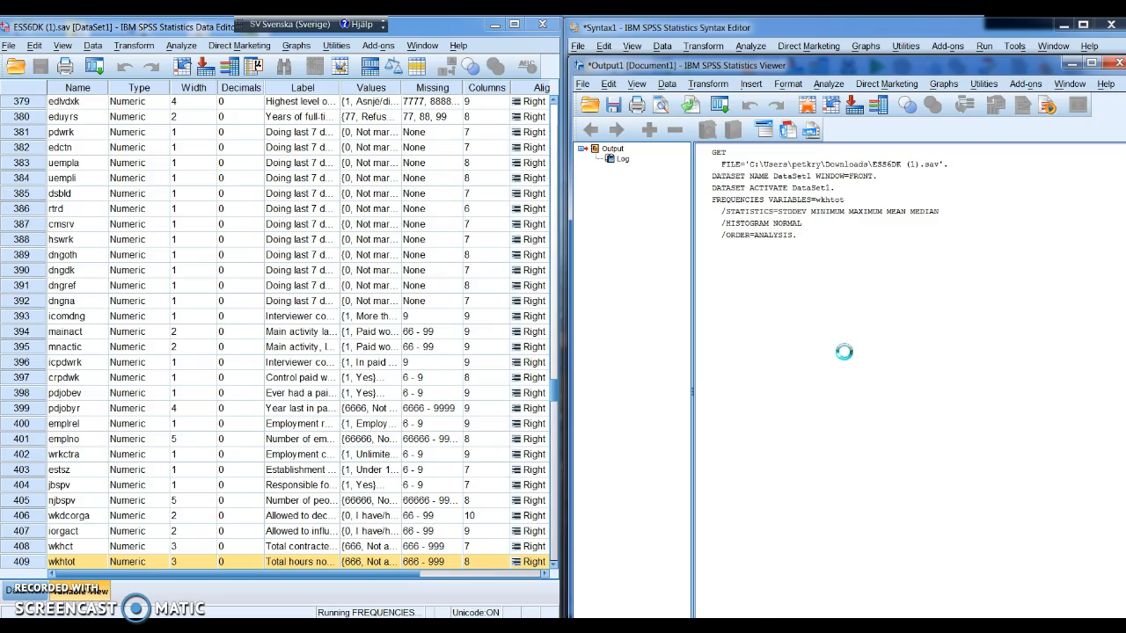
# Step: Examine the output's statistics table, the frequency table of weekly working hours and the histogram
pyautogui.click(972, 400)
pyautogui.scroll(-10, 1073, 448)
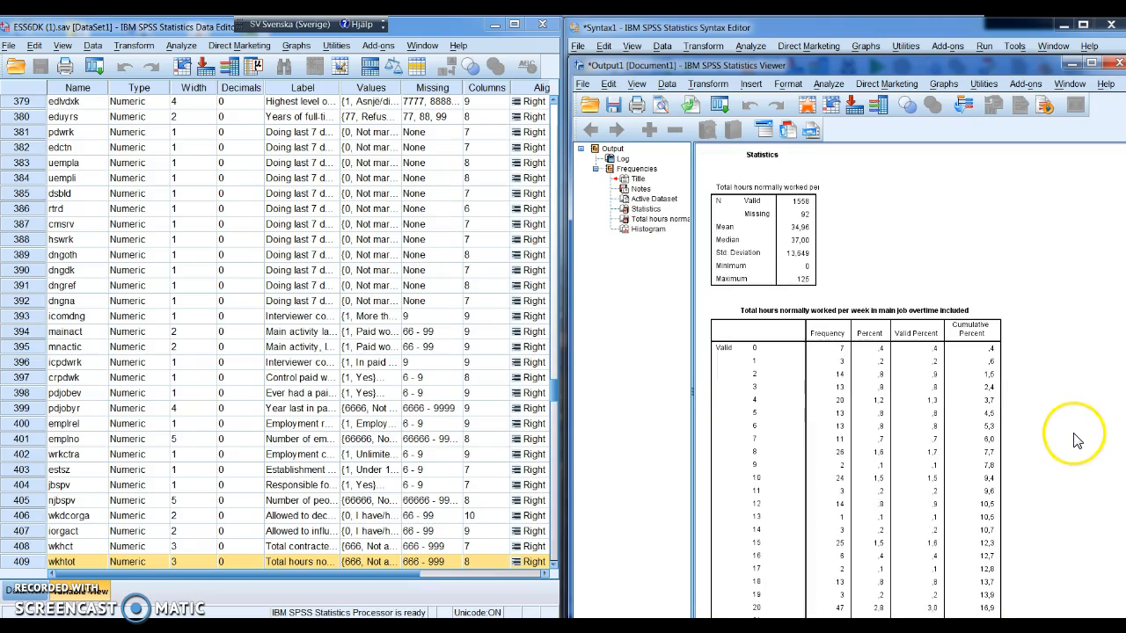
pyautogui.scroll(-8, 1073, 456)
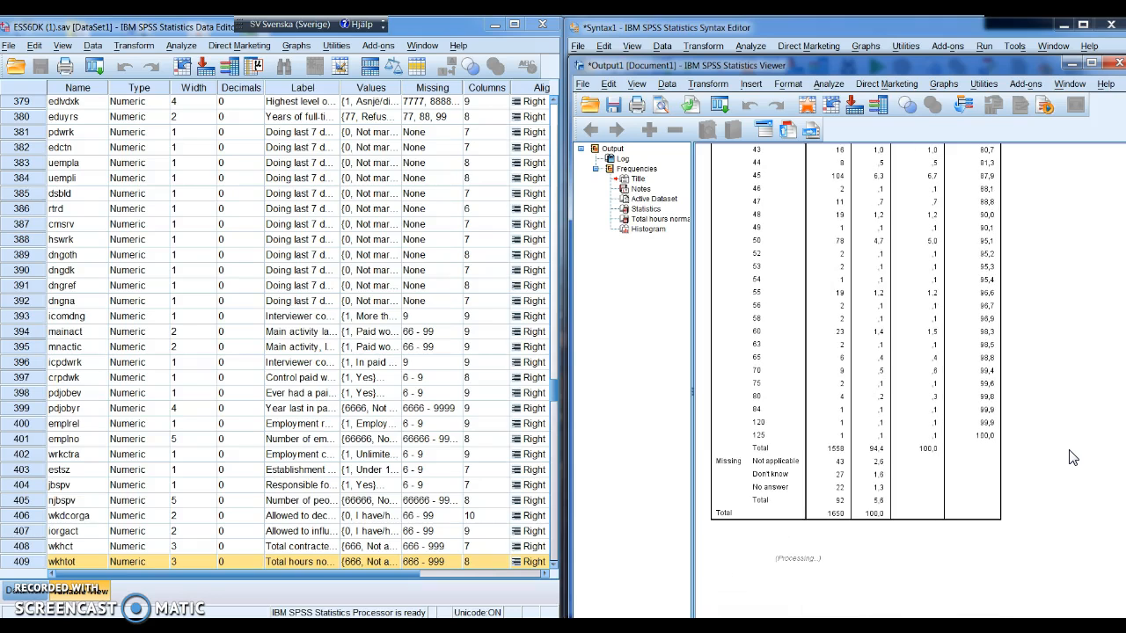
pyautogui.scroll(12, 1073, 457)
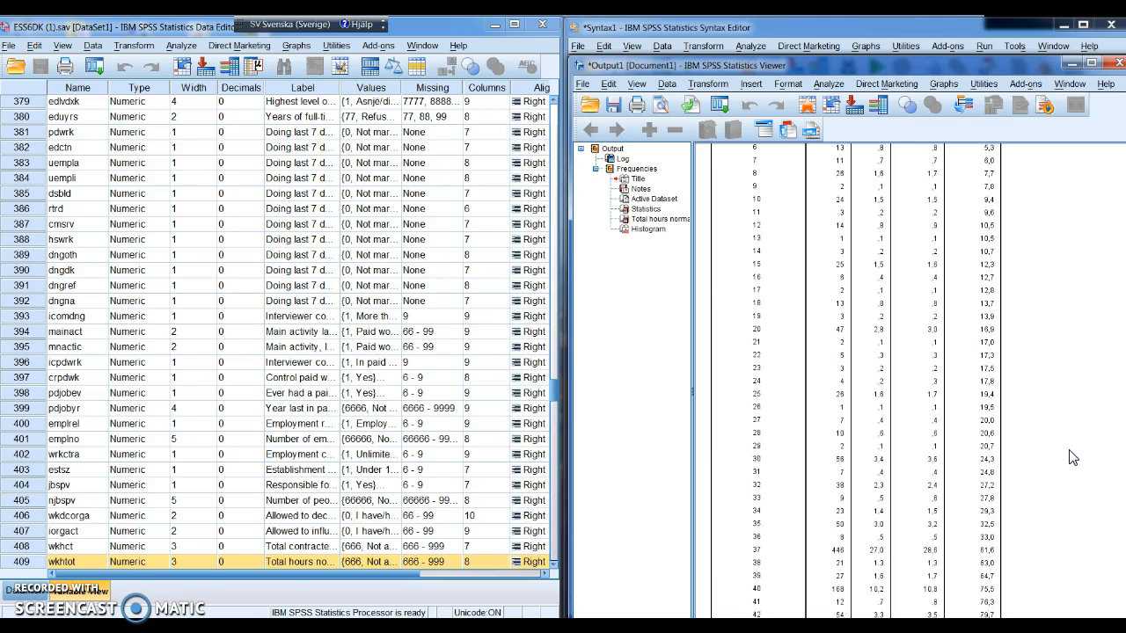
pyautogui.scroll(3, 1073, 457)
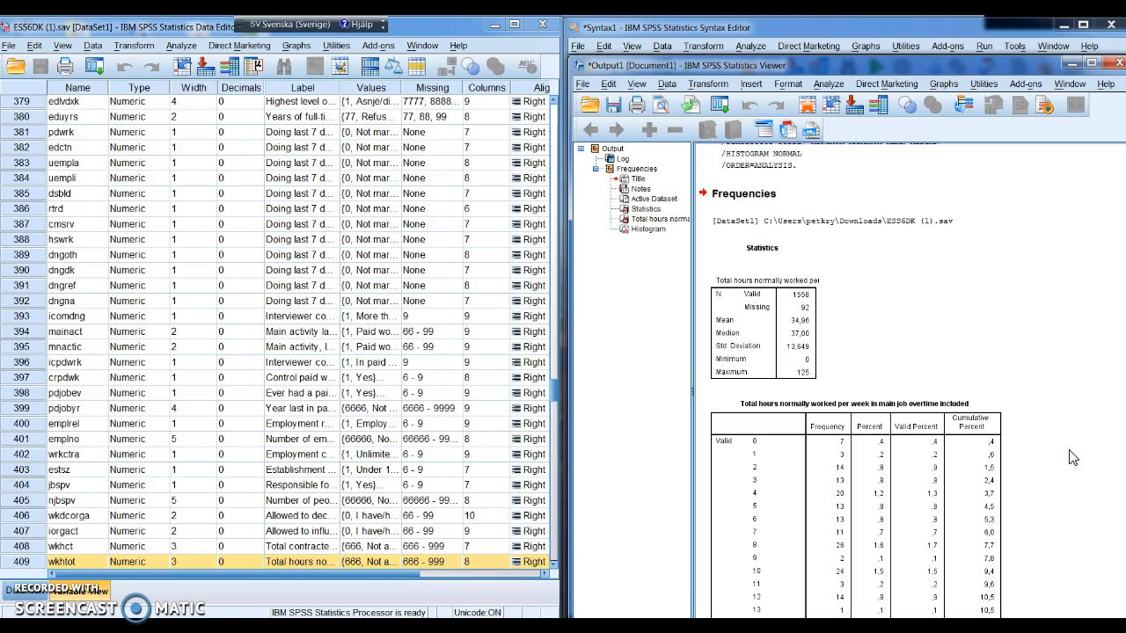
pyautogui.scroll(-4, 1073, 458)
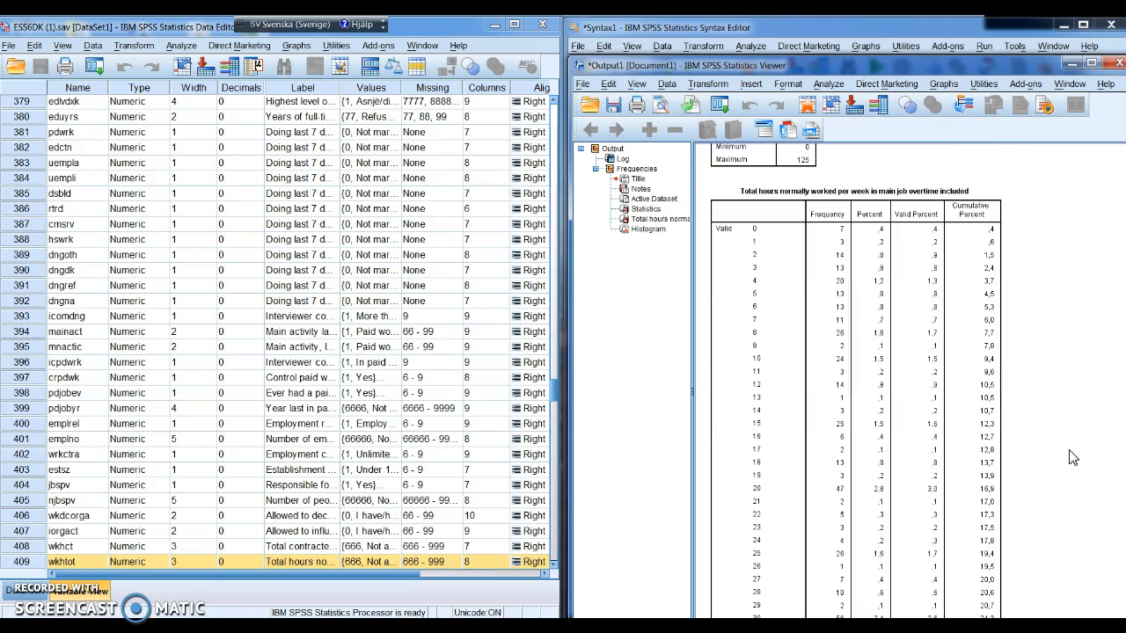
pyautogui.scroll(-15, 1073, 458)
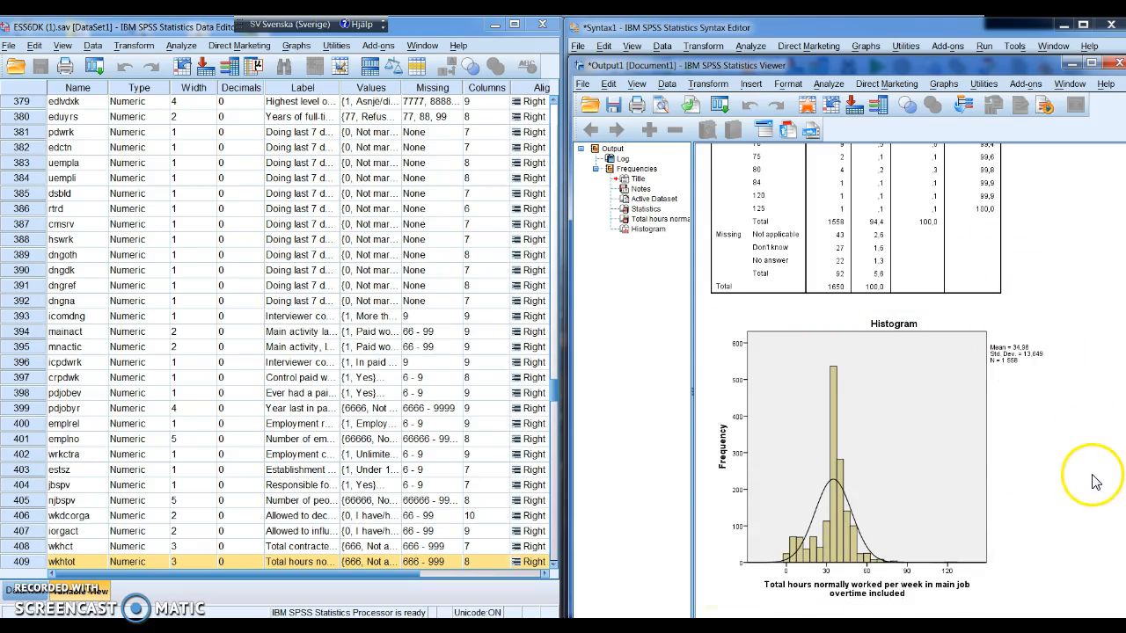
pyautogui.scroll(15, 1093, 483)
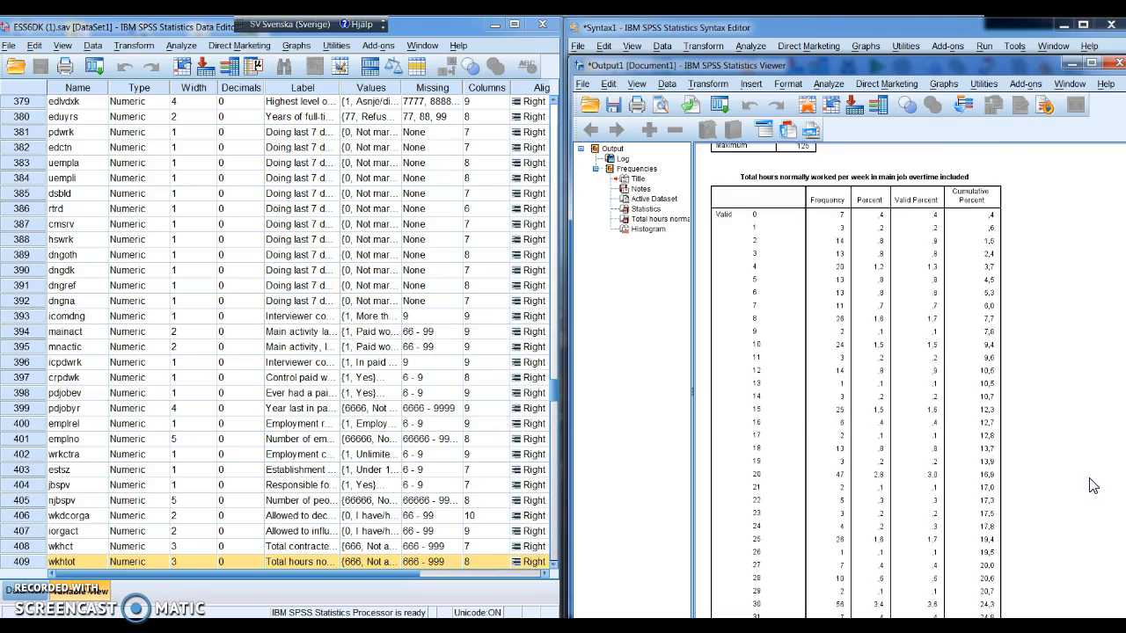
# Step: Compare the summary statistics with the cumulative percentages in the frequency table of working hours
pyautogui.scroll(3, 1093, 484)
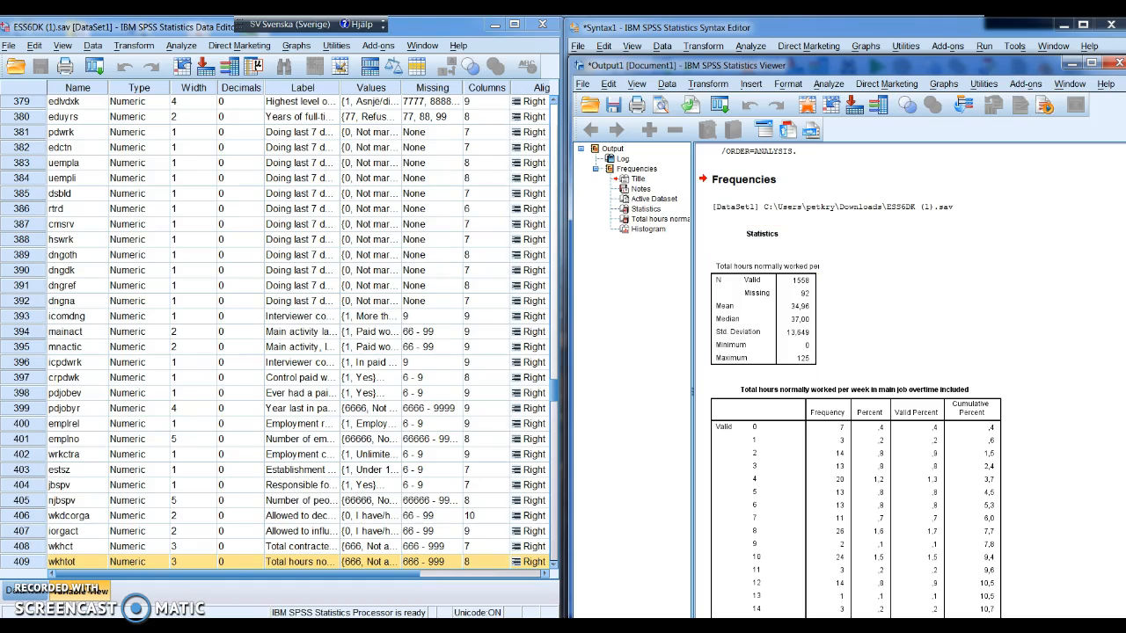
pyautogui.scroll(-10, 854, 553)
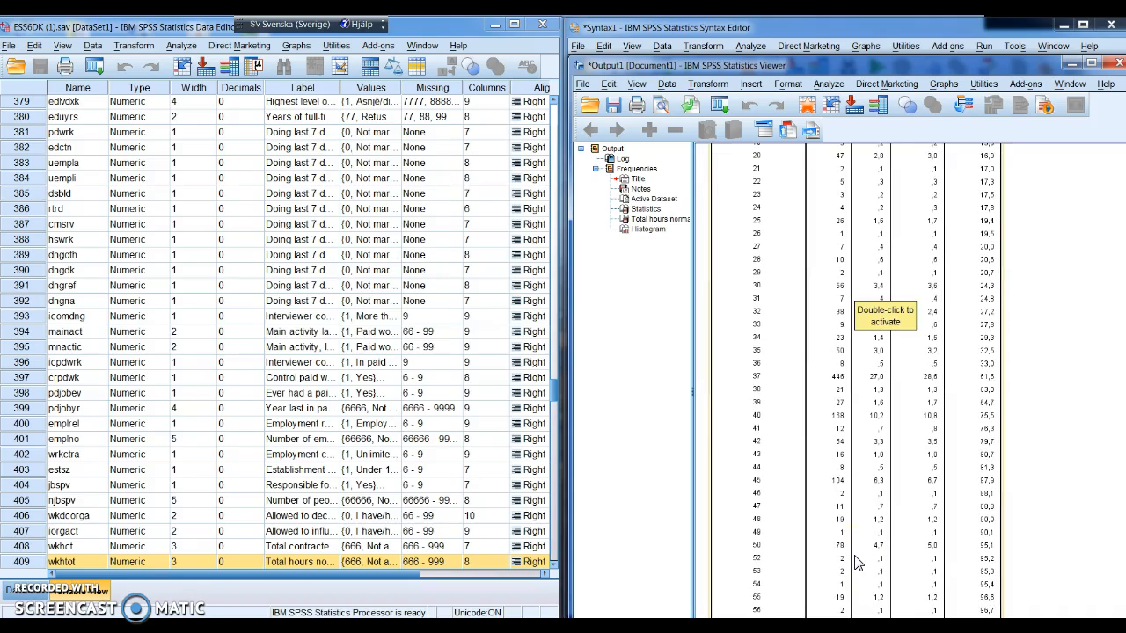
pyautogui.click(845, 560)
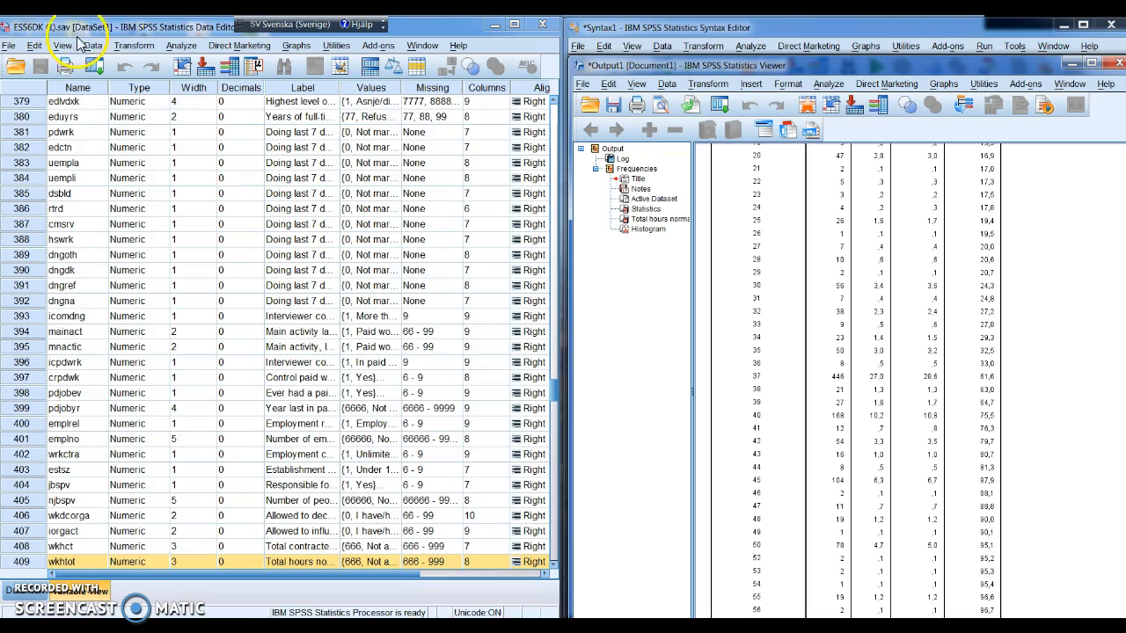
# Step: Open the Means procedure and show its source variables by name instead of label
pyautogui.click(181, 46)
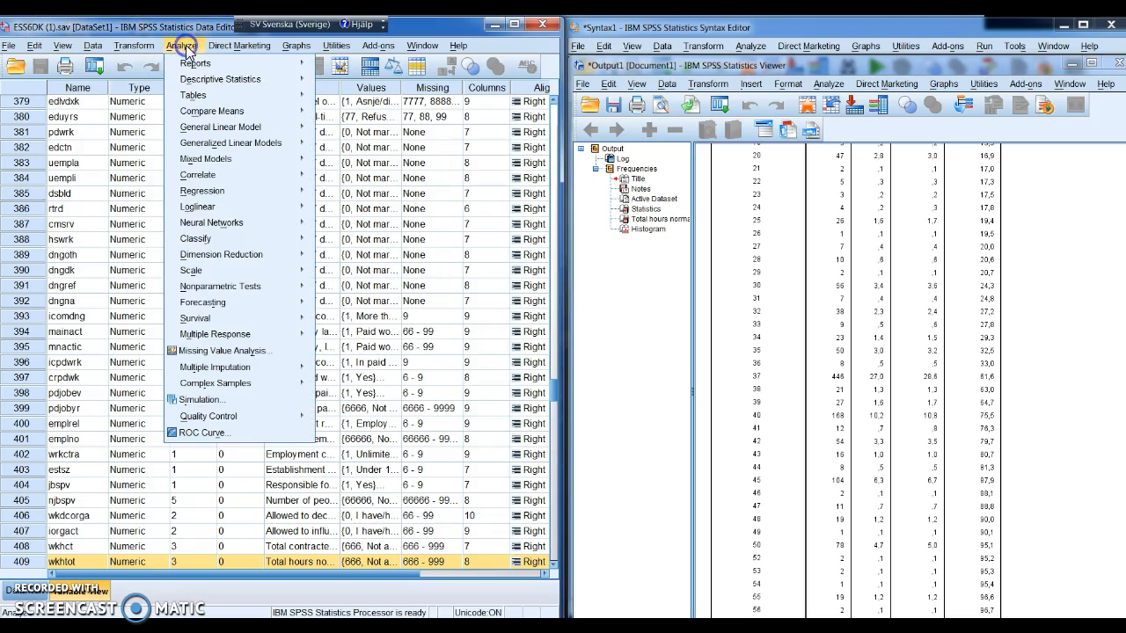
pyautogui.moveTo(256, 110)
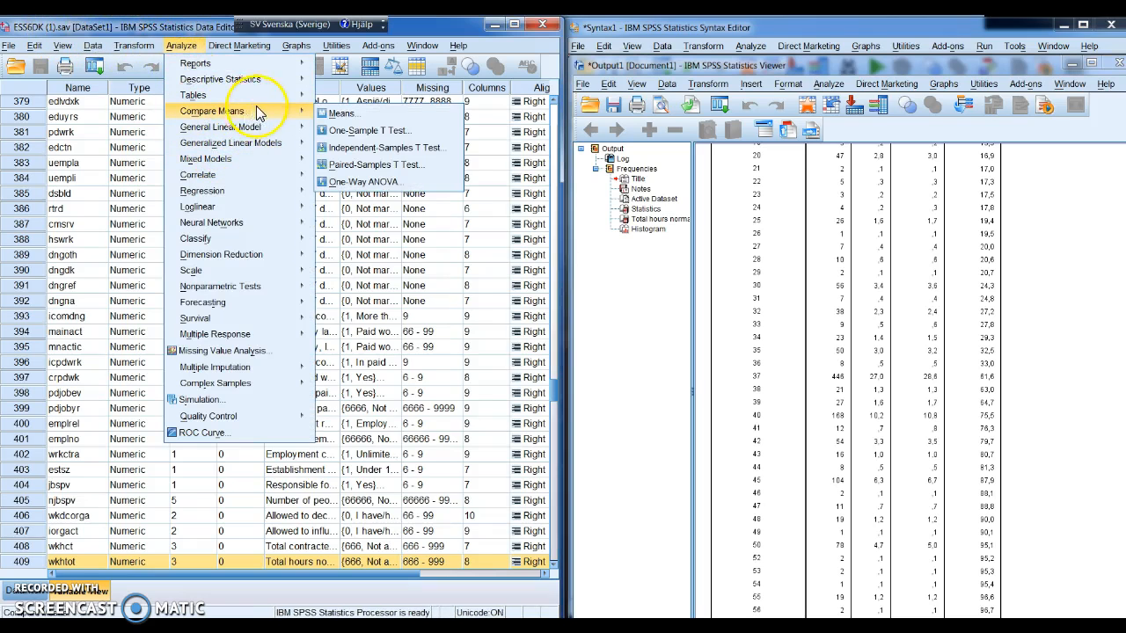
pyautogui.click(344, 114)
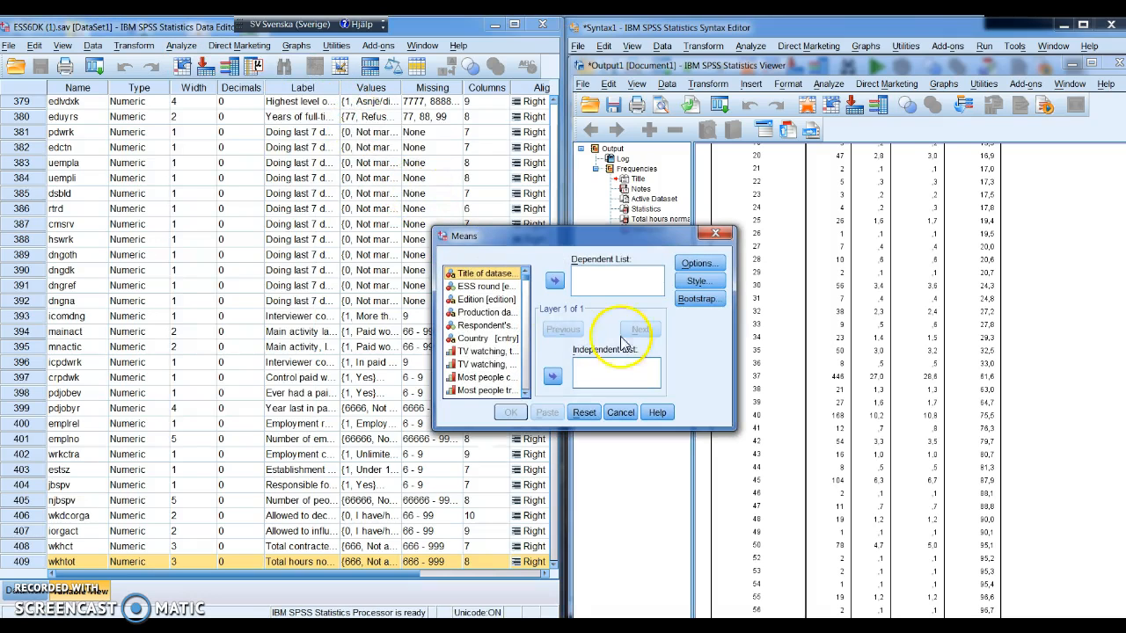
pyautogui.click(599, 280)
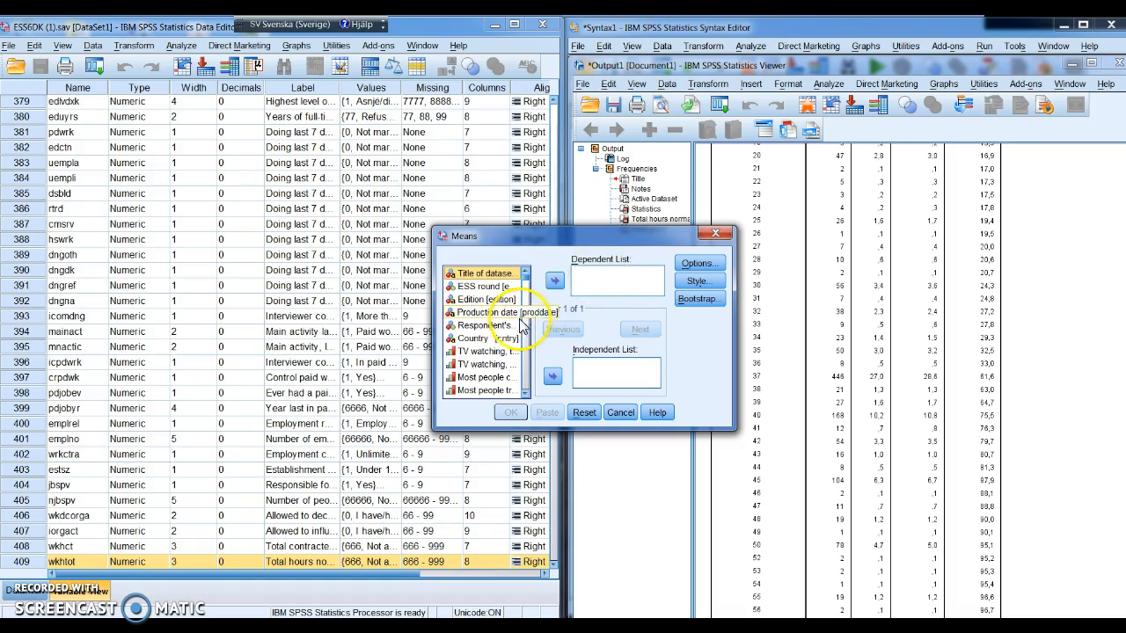
pyautogui.rightClick(489, 327)
pyautogui.click(498, 342)
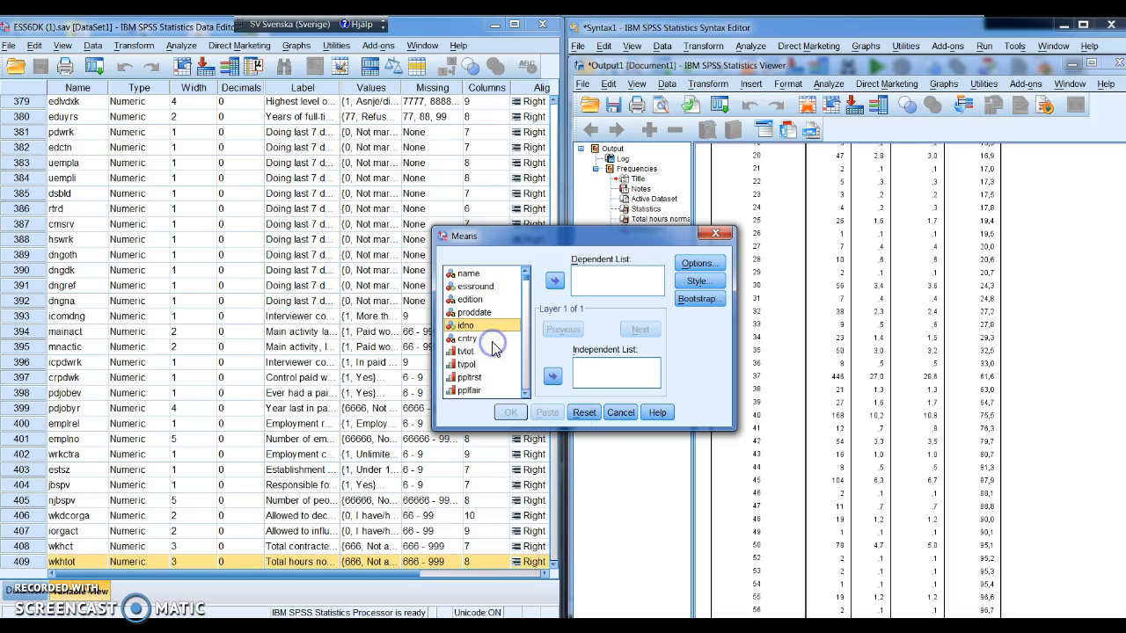
# Step: Add wkhtot as the dependent variable of the Means analysis
pyautogui.press('w')
pyautogui.press('w')
pyautogui.press('w')
pyautogui.press('w')
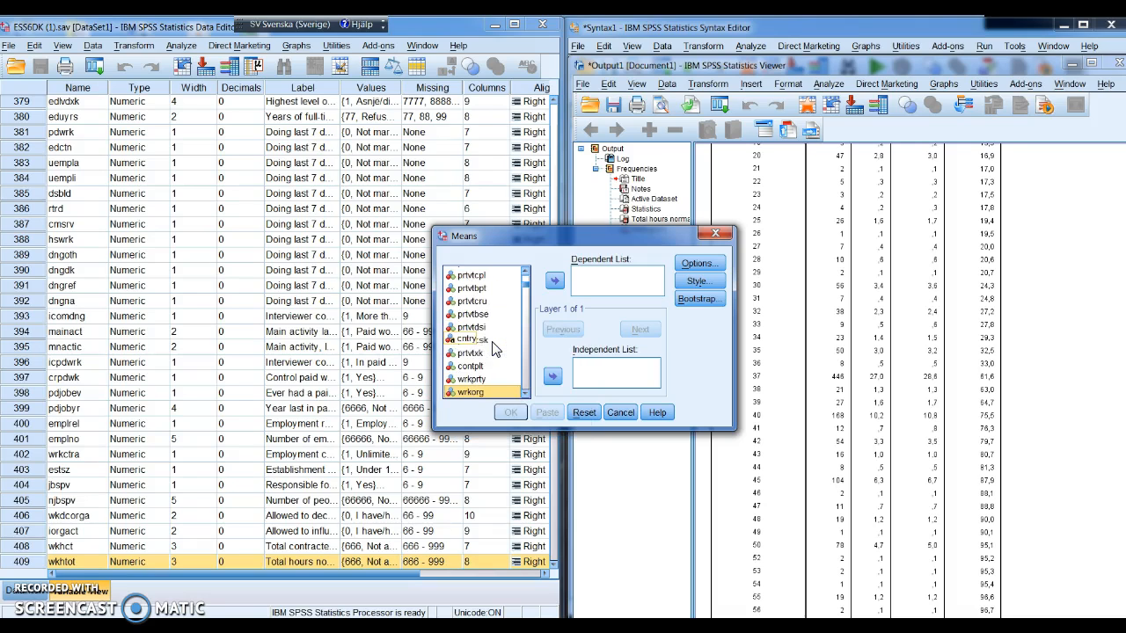
pyautogui.press('w')
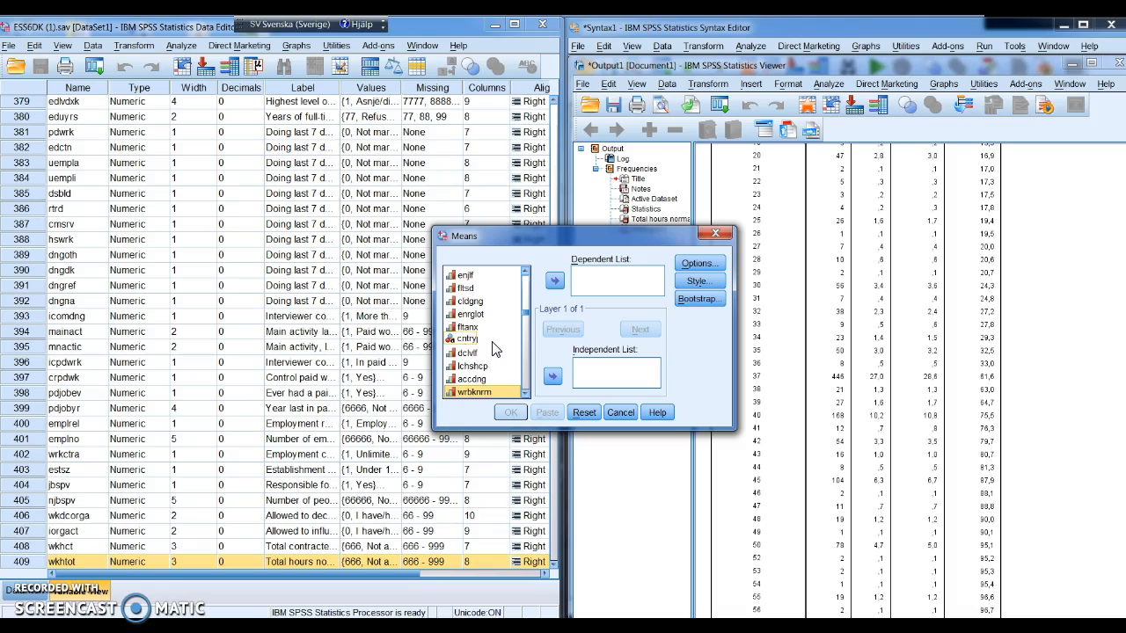
pyautogui.press('w')
pyautogui.press('w')
pyautogui.press('w')
pyautogui.press('w')
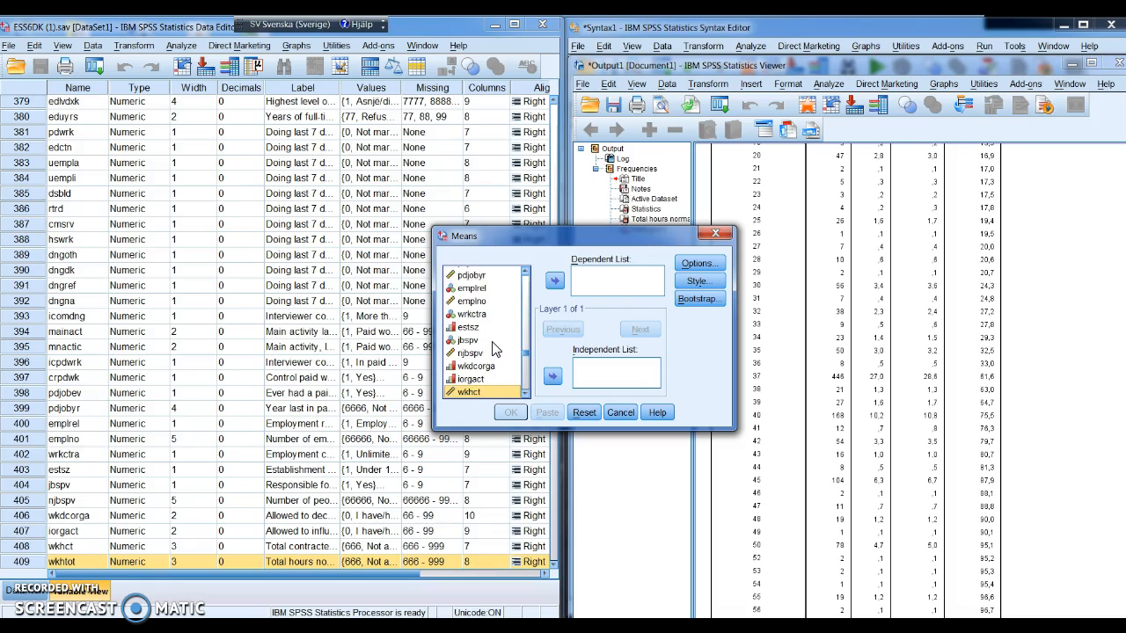
pyautogui.click(554, 280)
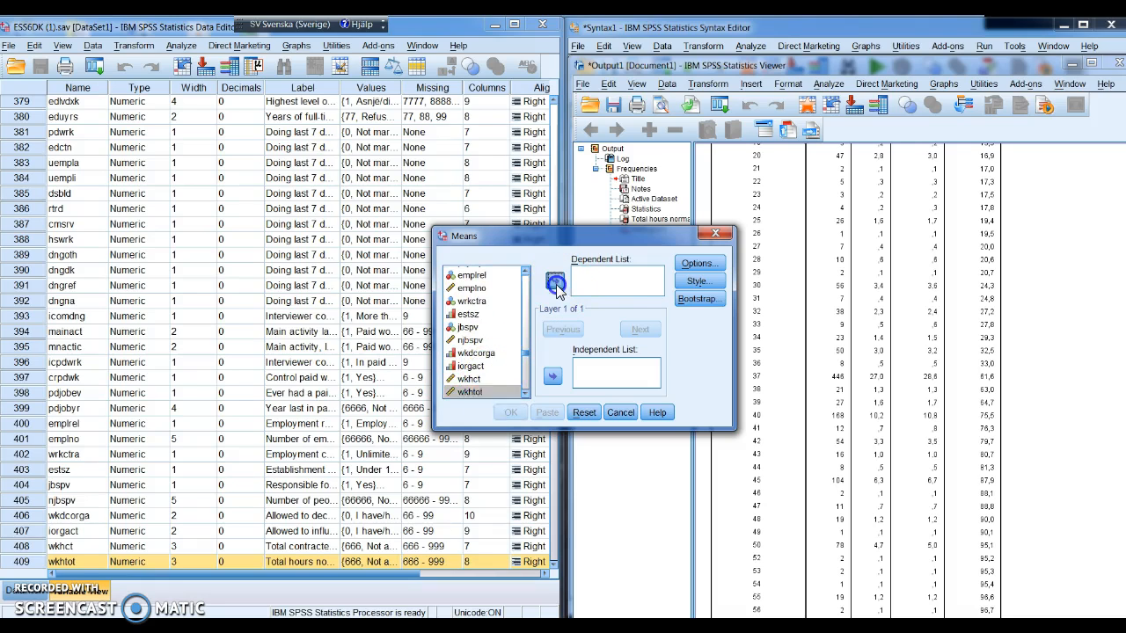
# Step: Add gndr as the independent variable in the first layer of the Means analysis
pyautogui.click(597, 377)
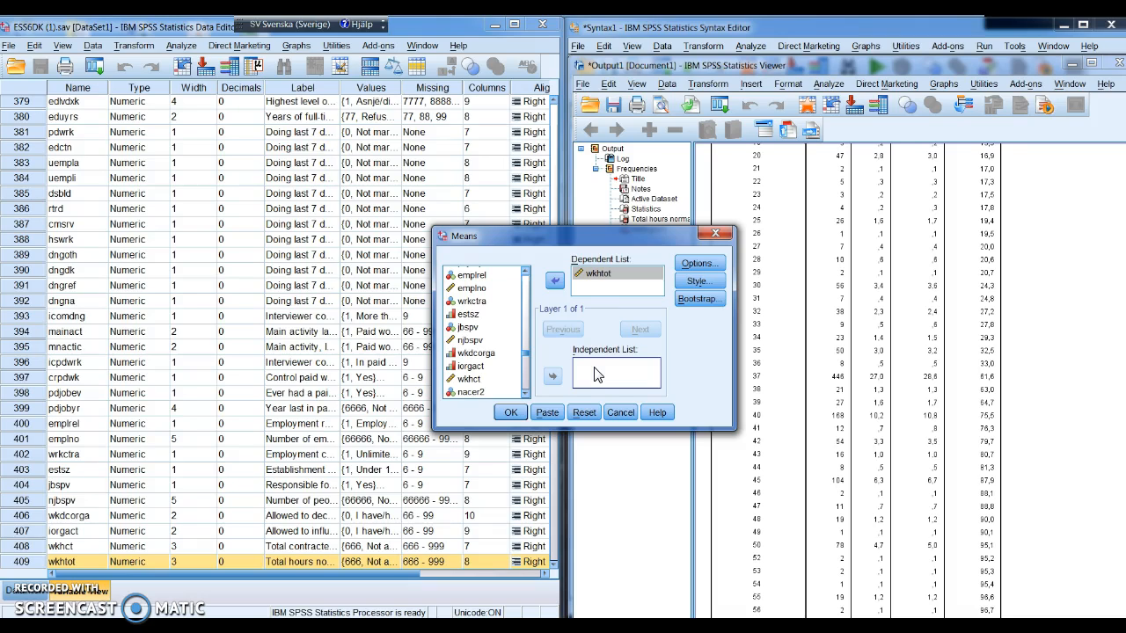
pyautogui.click(473, 355)
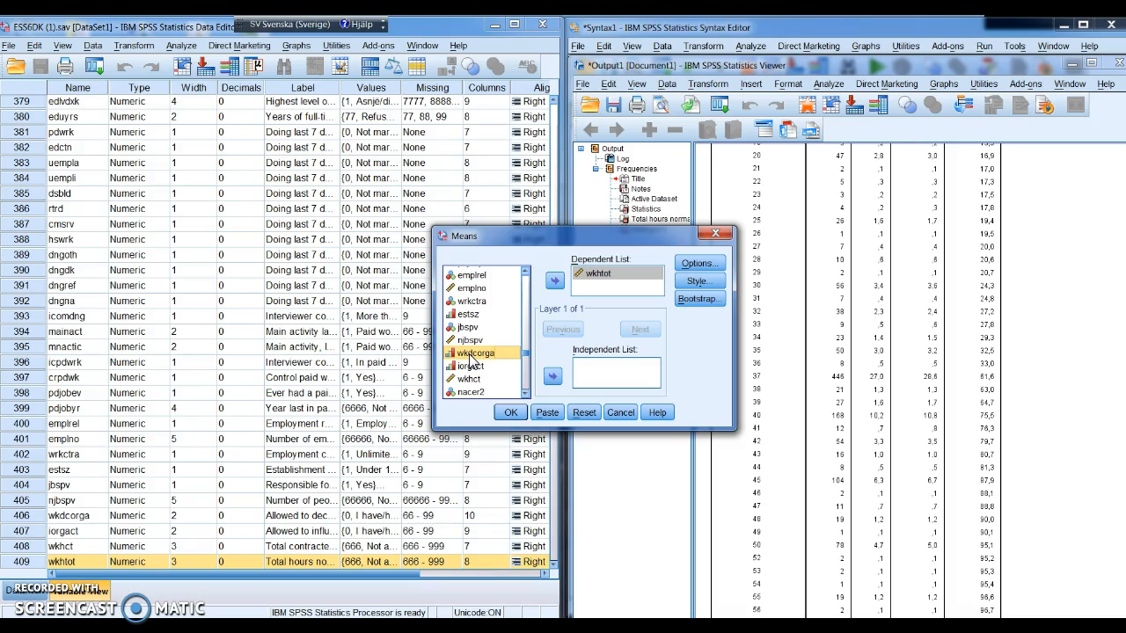
pyautogui.press('g')
pyautogui.press('g')
pyautogui.press('g')
pyautogui.press('g')
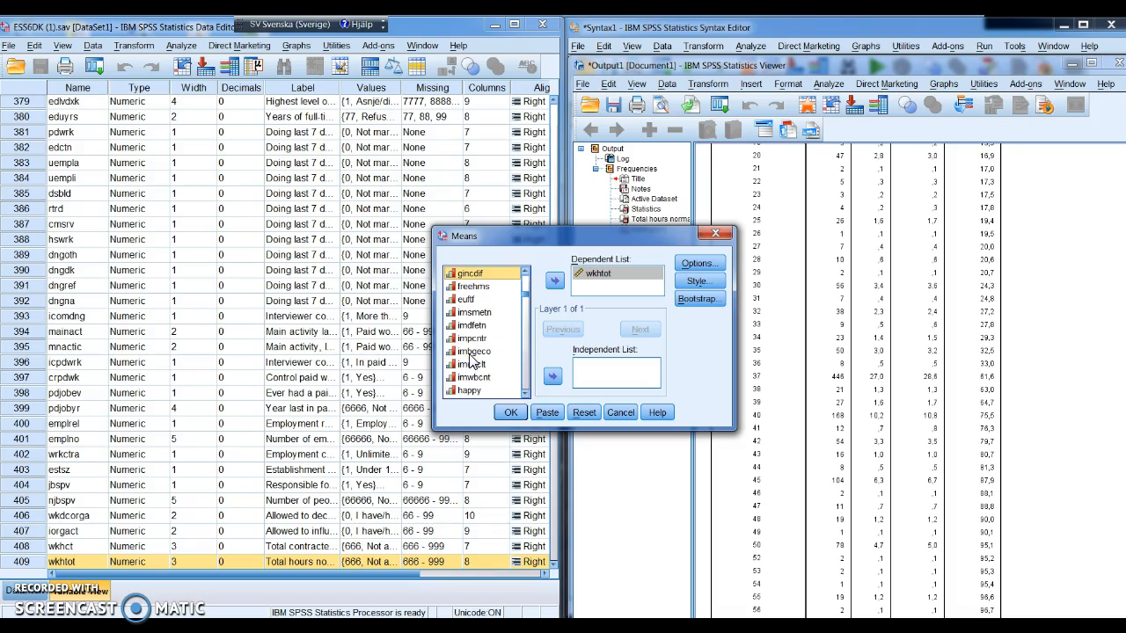
pyautogui.press('g')
pyautogui.press('g')
pyautogui.press('g')
pyautogui.press('g')
pyautogui.press('g')
pyautogui.press('g')
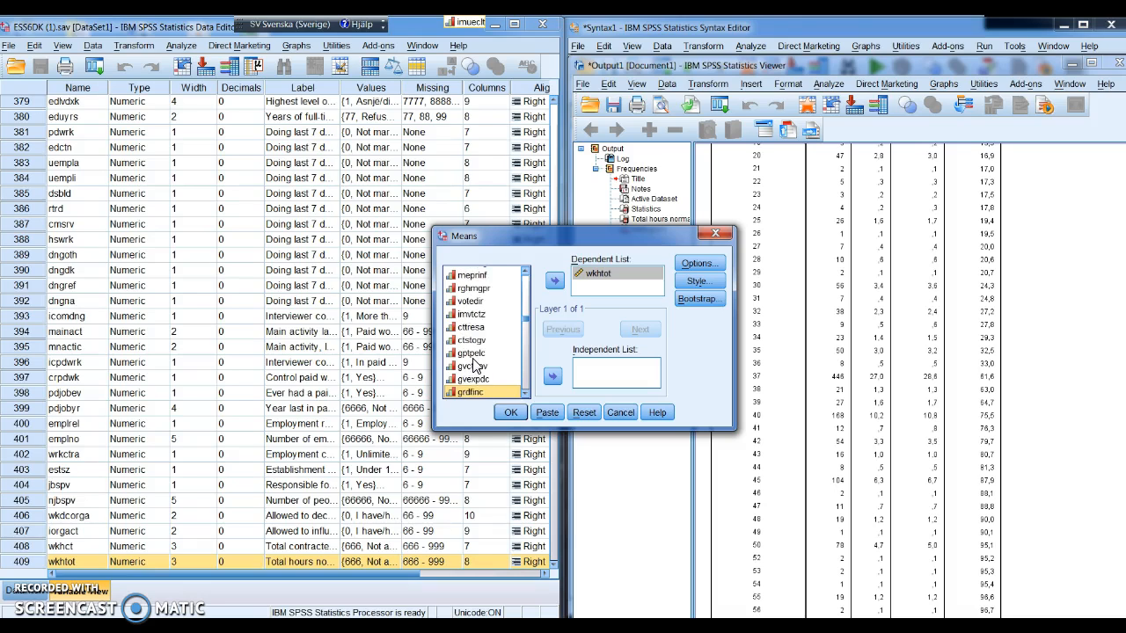
pyautogui.press('g')
pyautogui.press('g')
pyautogui.press('g')
pyautogui.press('g')
pyautogui.press('g')
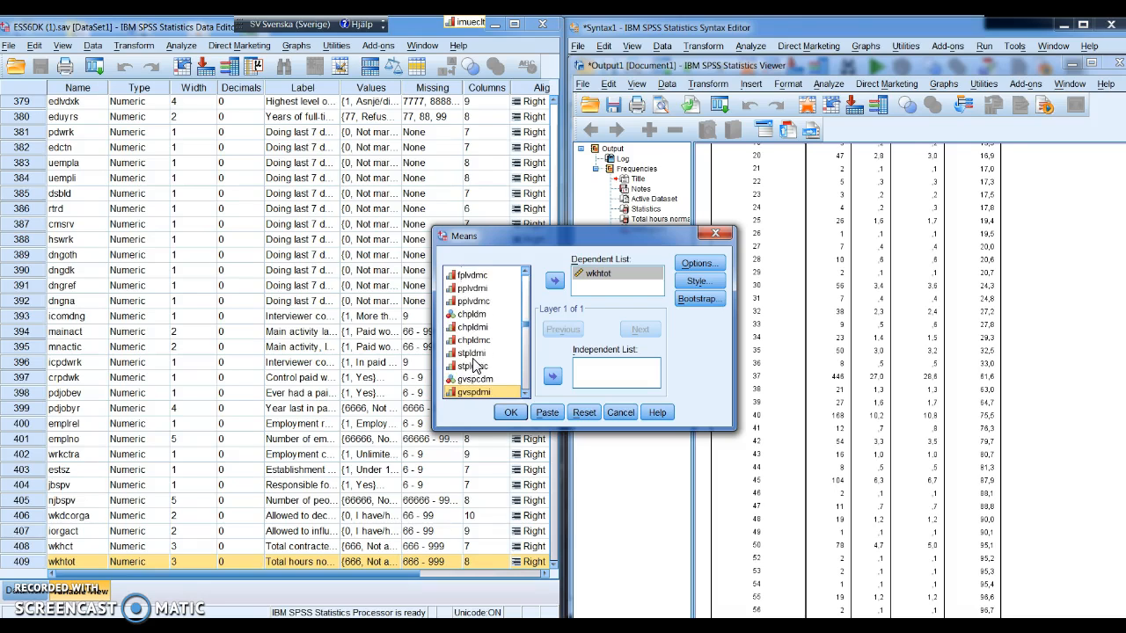
pyautogui.click(476, 391)
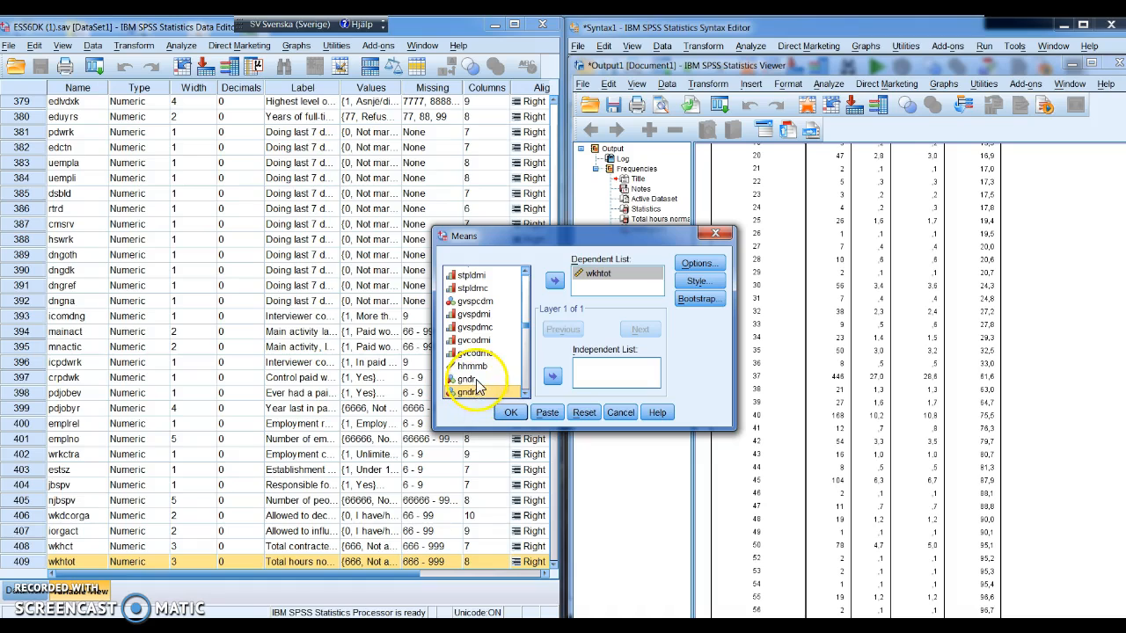
pyautogui.click(552, 377)
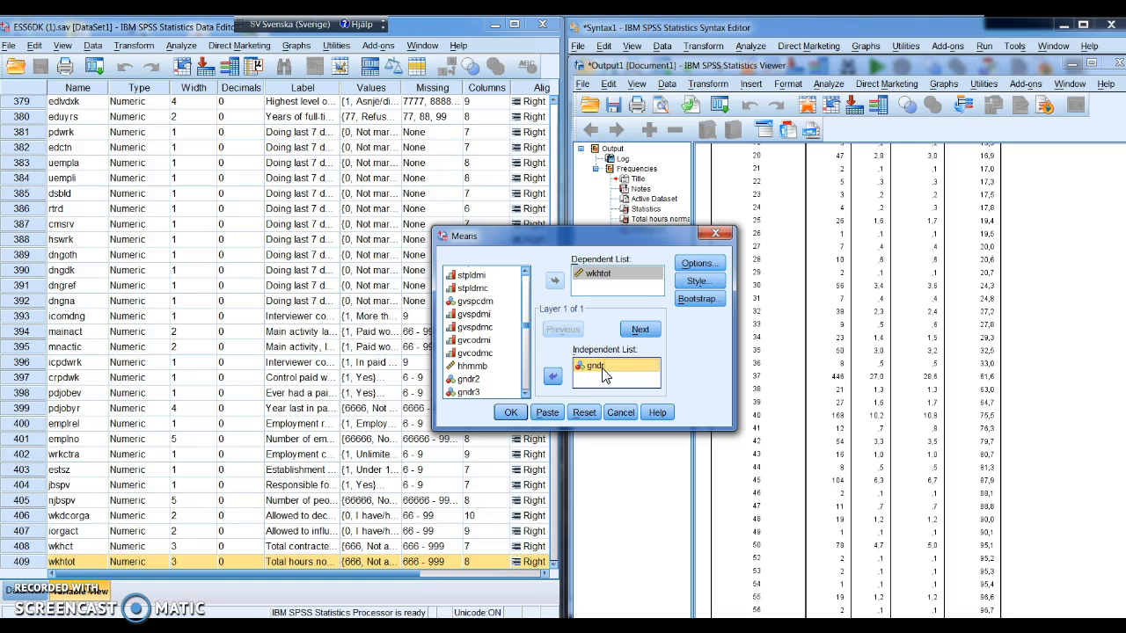
# Step: Add the median to the cell statistics of the Means analysis, alongside mean, number of cases and standard deviation
pyautogui.click(630, 333)
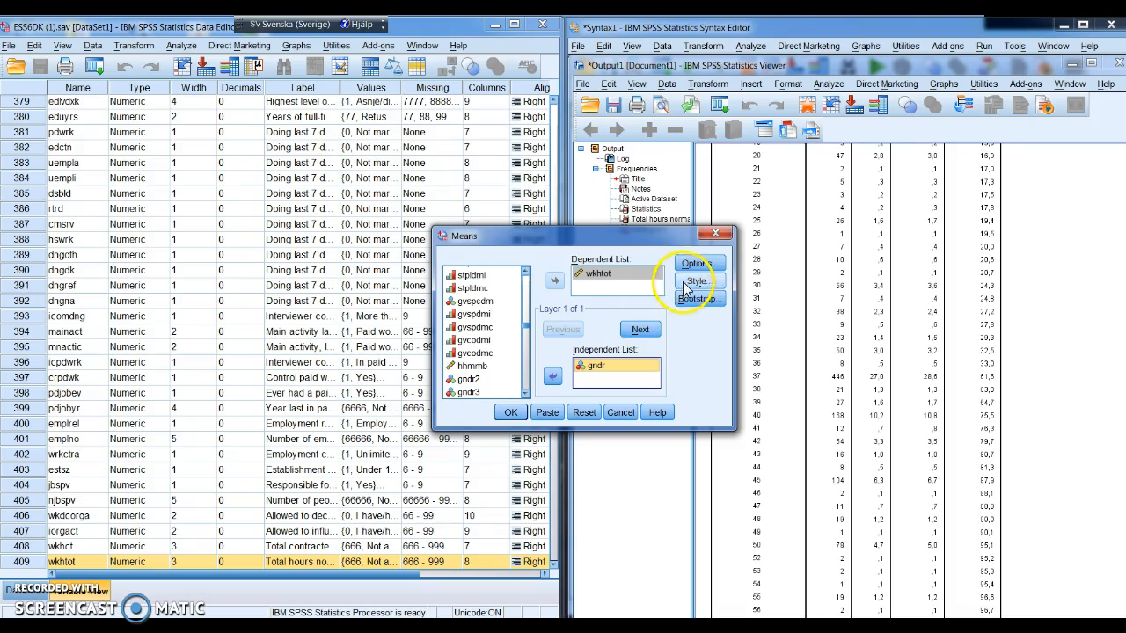
pyautogui.click(703, 261)
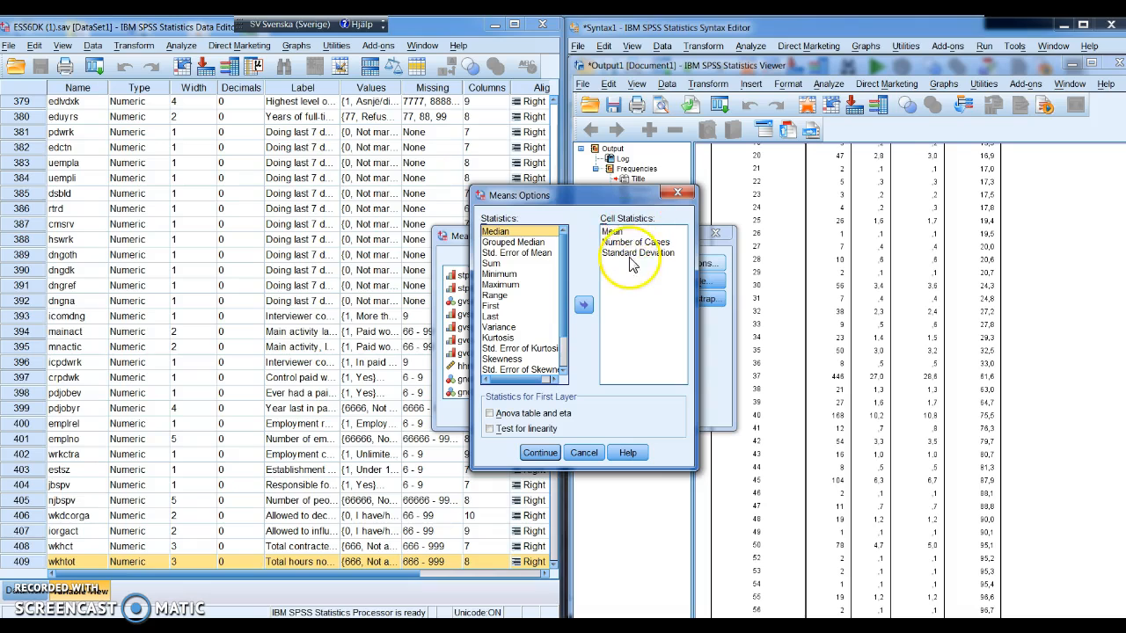
pyautogui.click(520, 233)
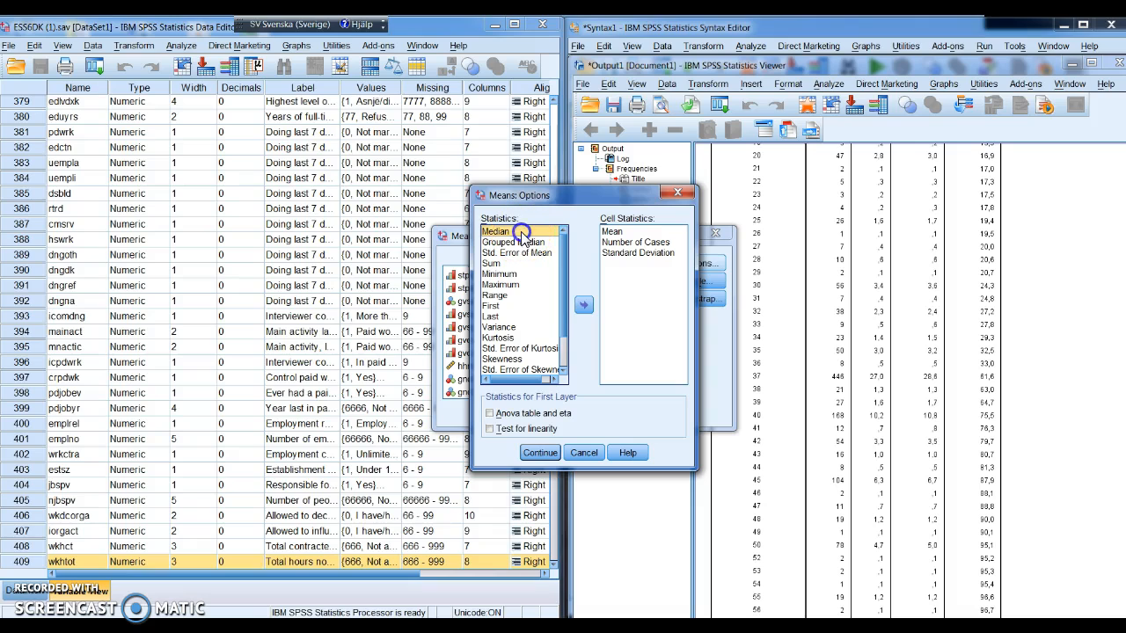
pyautogui.click(583, 305)
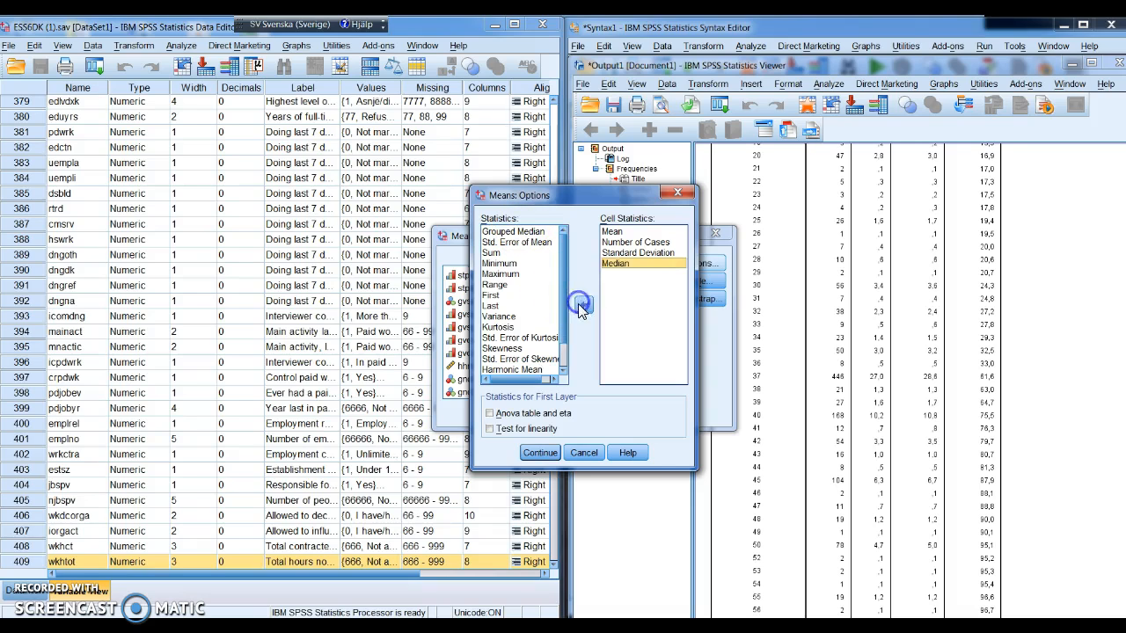
pyautogui.click(540, 453)
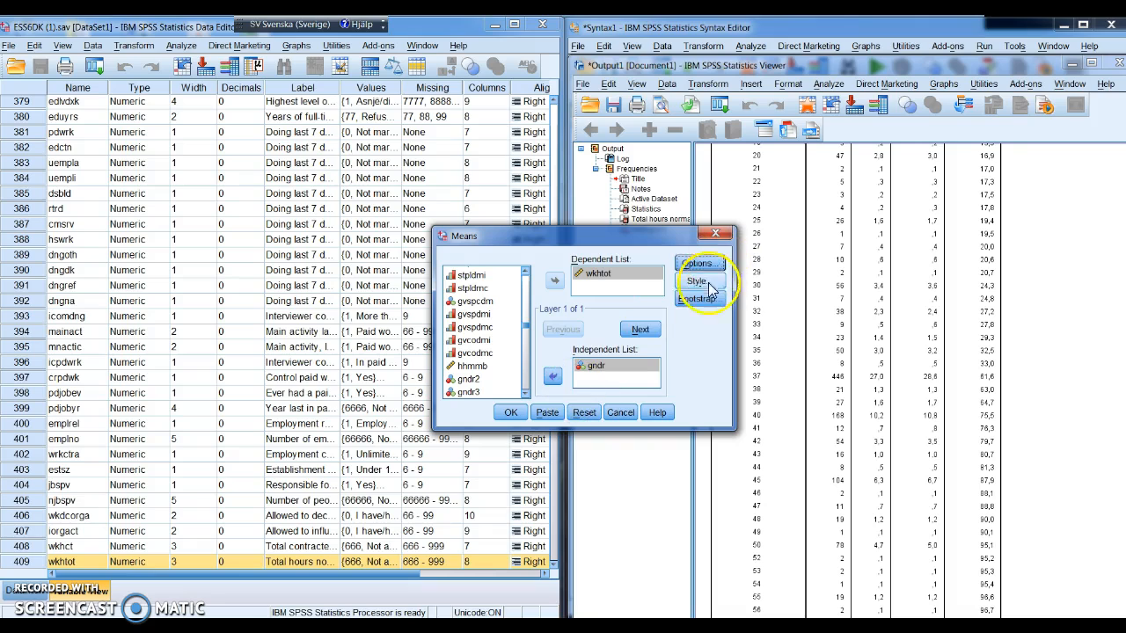
# Step: Paste the Means command into the syntax editor and run only the MEANS block for wkhtot by gndr
pyautogui.click(546, 414)
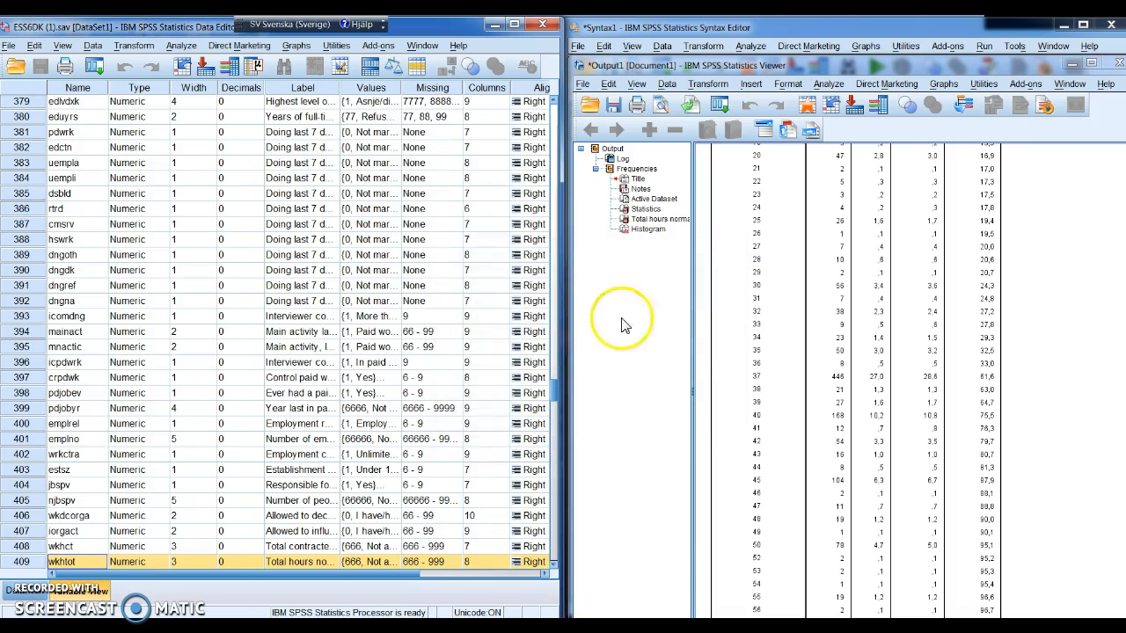
pyautogui.click(817, 30)
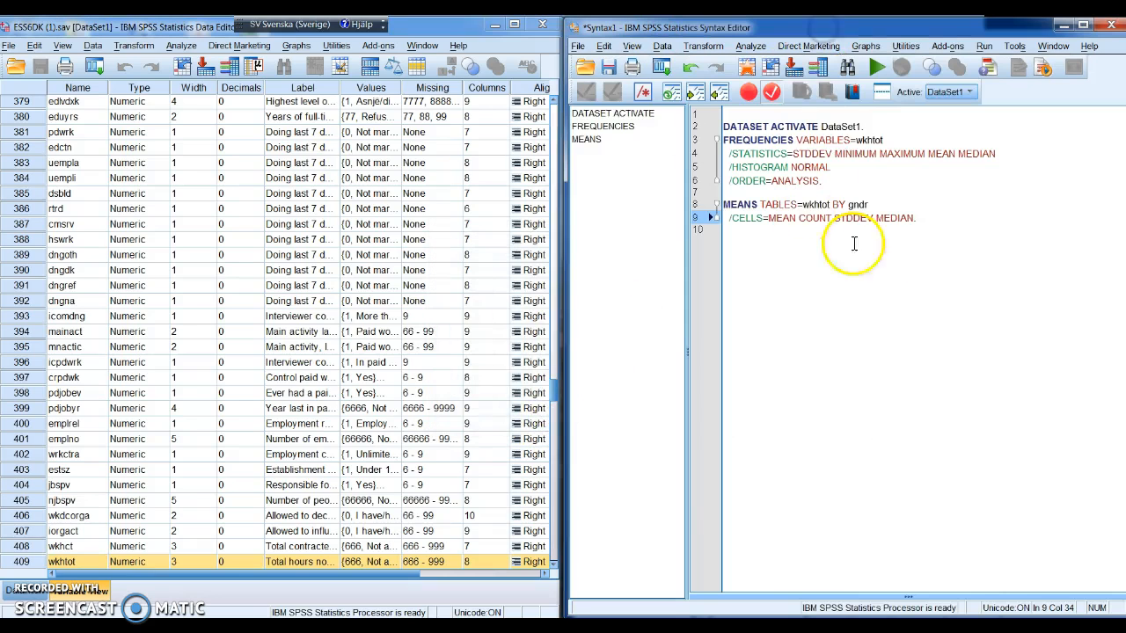
pyautogui.moveTo(917, 219); pyautogui.dragTo(723, 204)
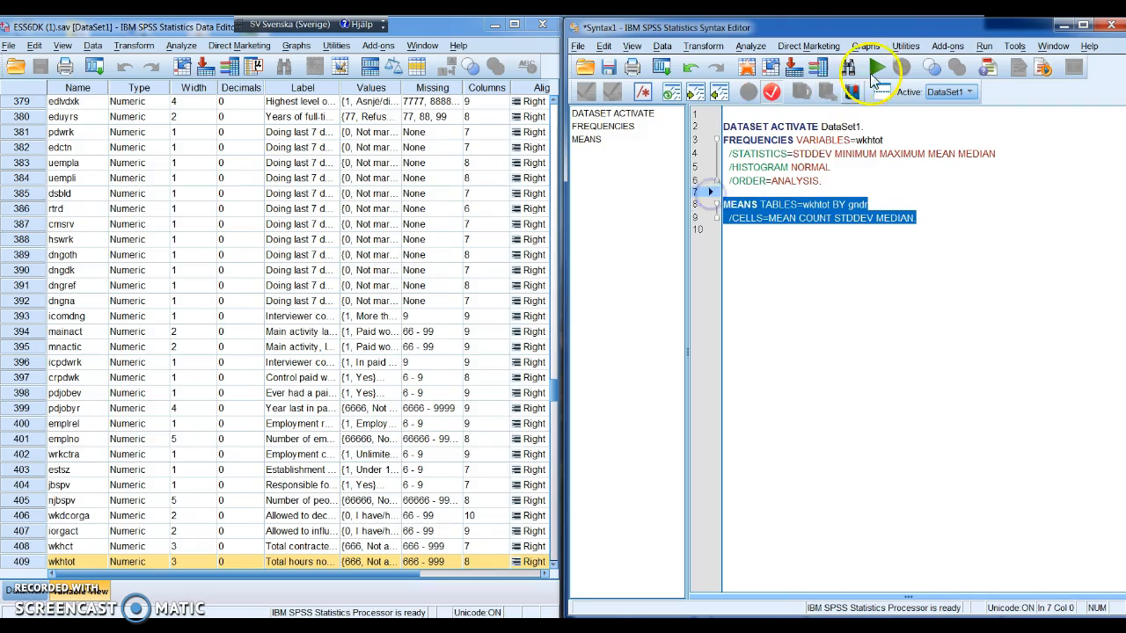
pyautogui.click(876, 67)
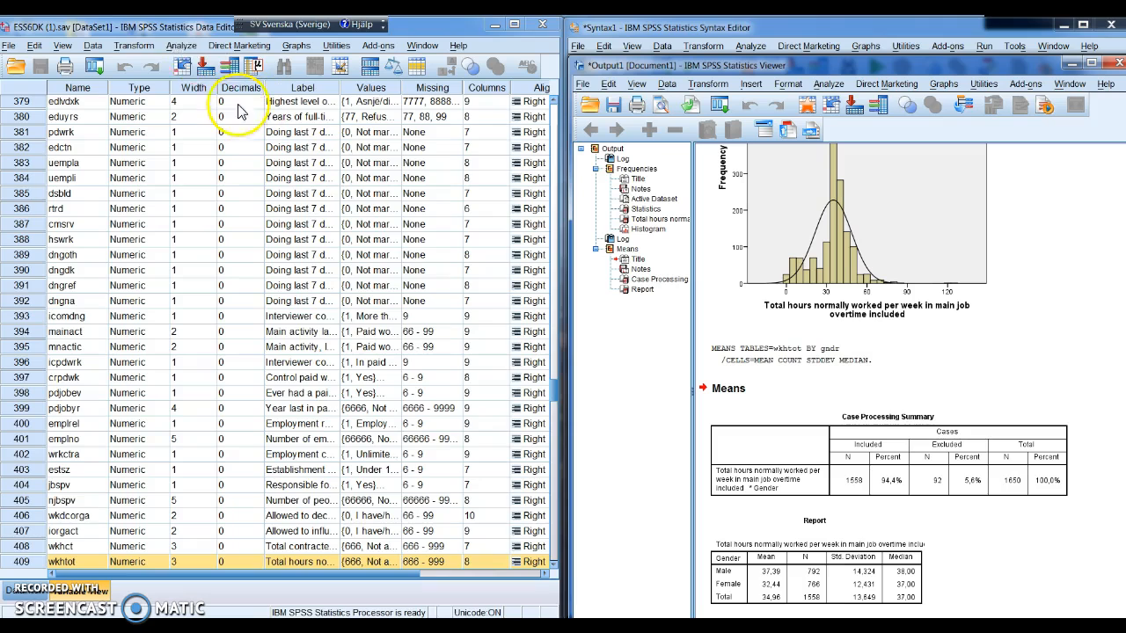
# Step: Open the Explore procedure and display its source variables by name
pyautogui.click(181, 48)
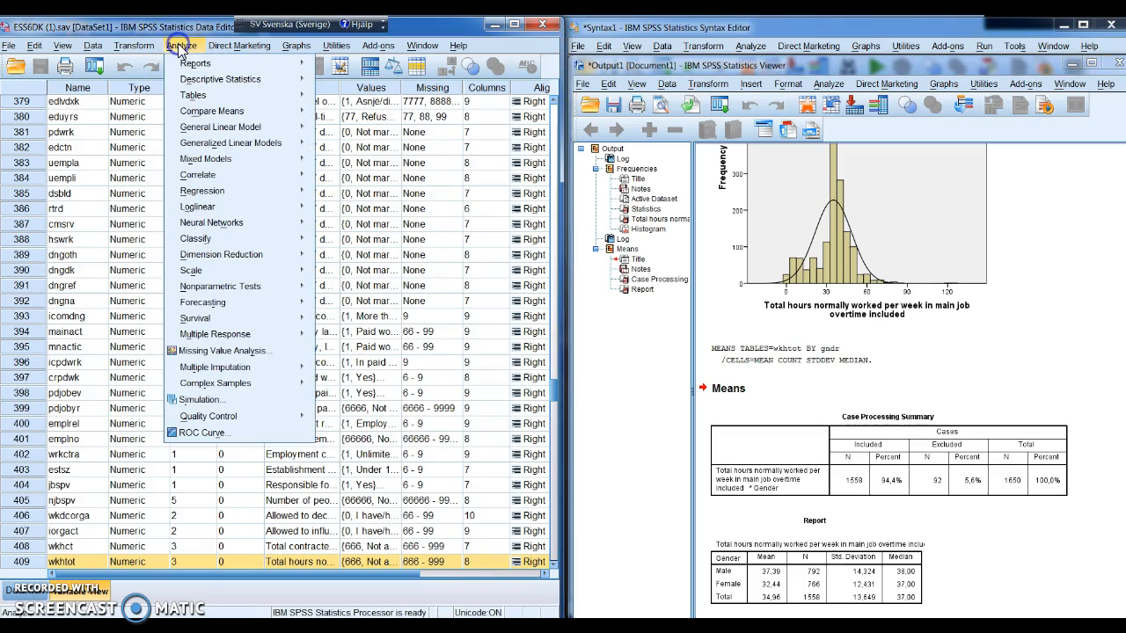
pyautogui.moveTo(263, 85)
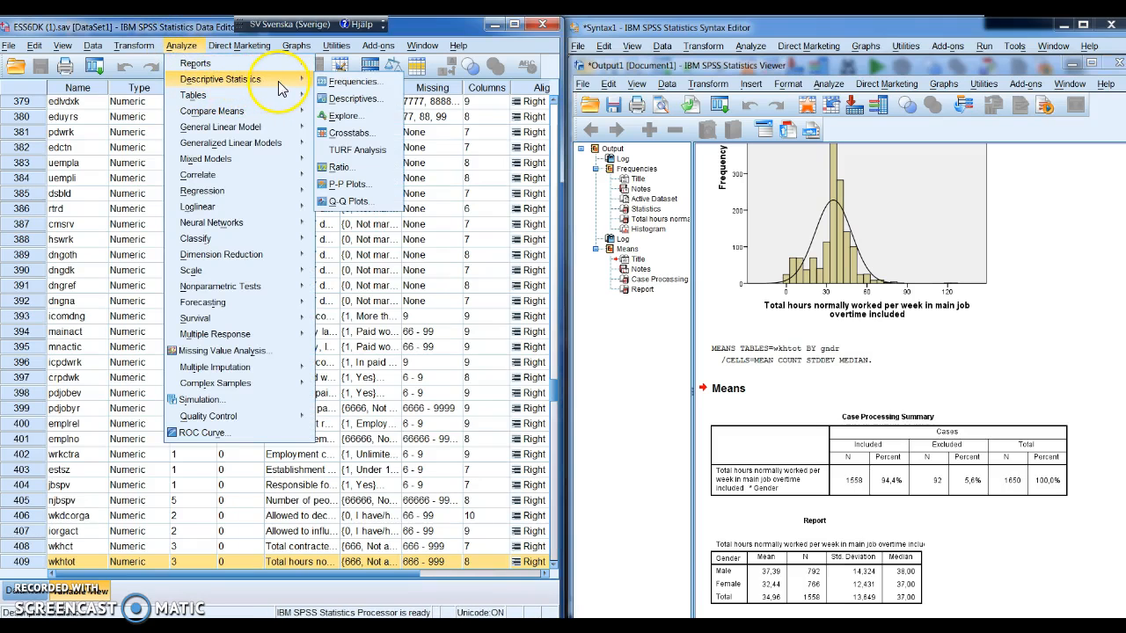
pyautogui.click(354, 120)
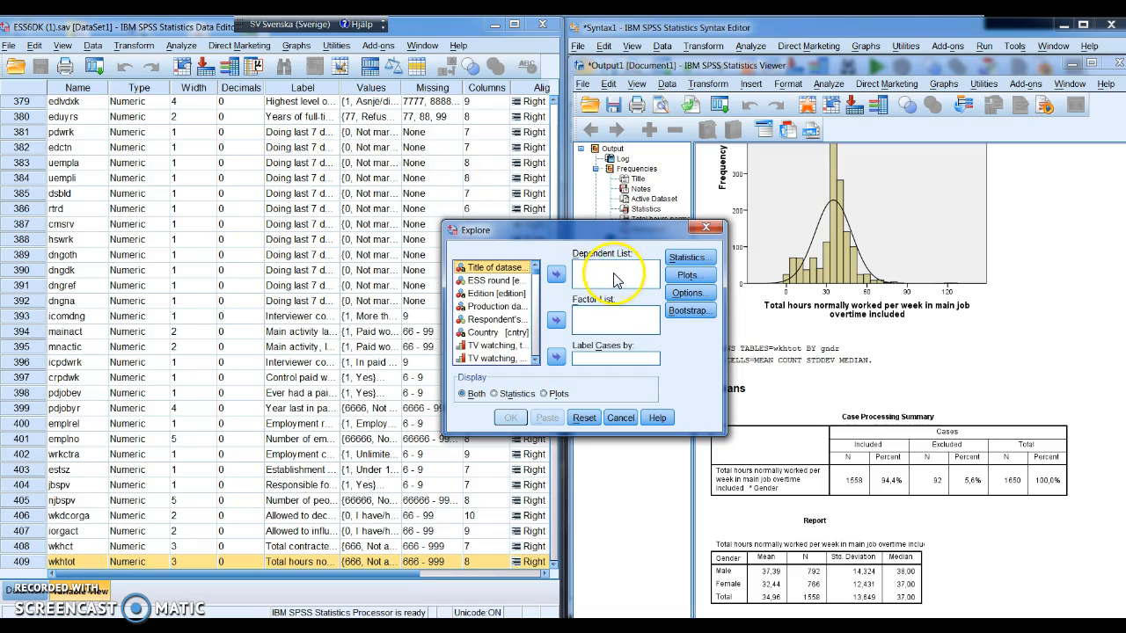
pyautogui.rightClick(471, 312)
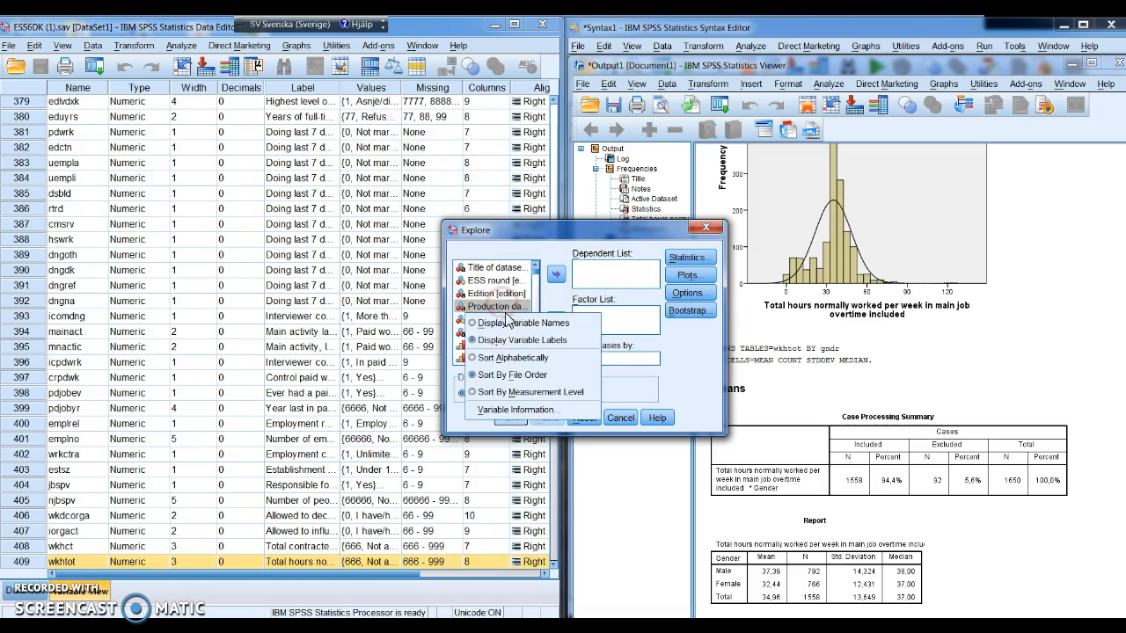
pyautogui.click(509, 324)
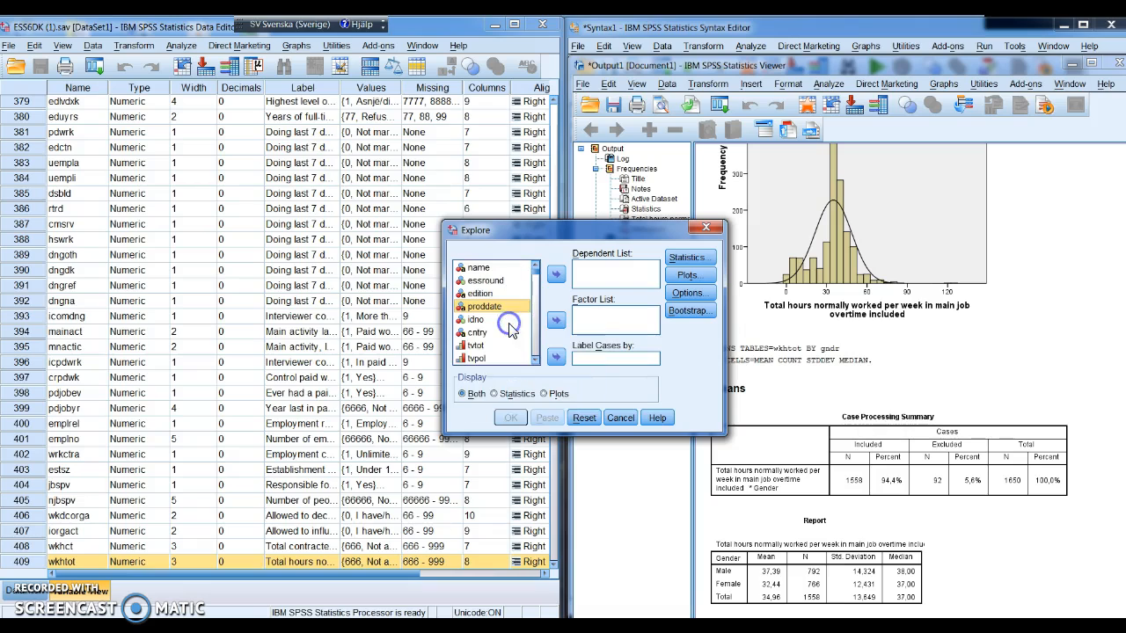
# Step: Add wkhtot as the dependent variable of the Explore analysis
pyautogui.press('w')
pyautogui.press('w')
pyautogui.press('w')
pyautogui.press('w')
pyautogui.press('w')
pyautogui.press('w')
pyautogui.press('w')
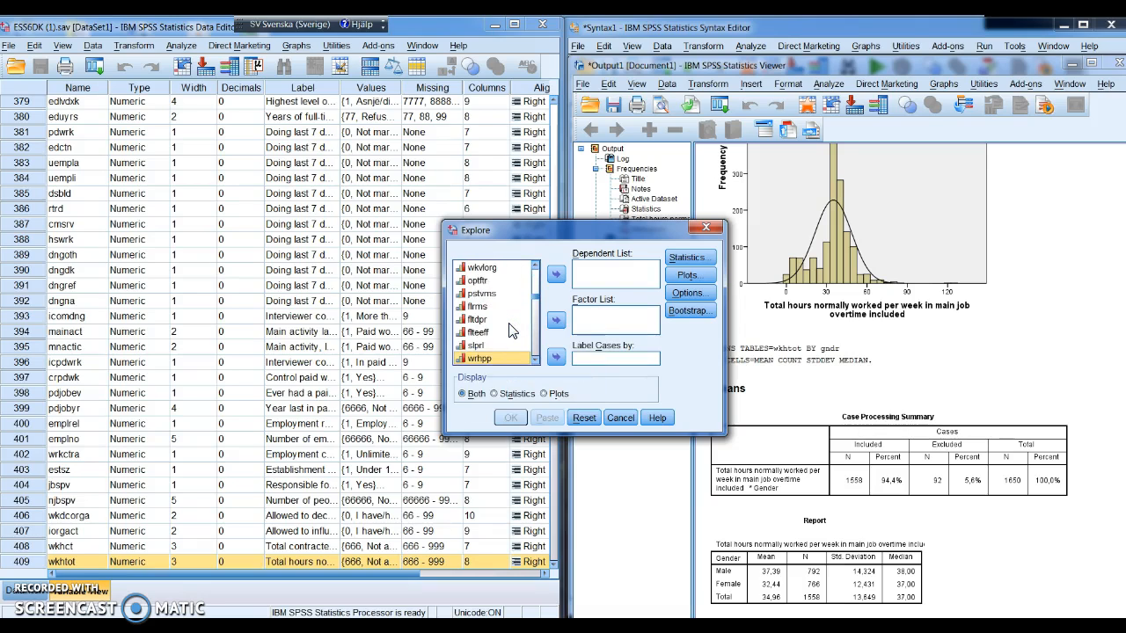
pyautogui.press('w')
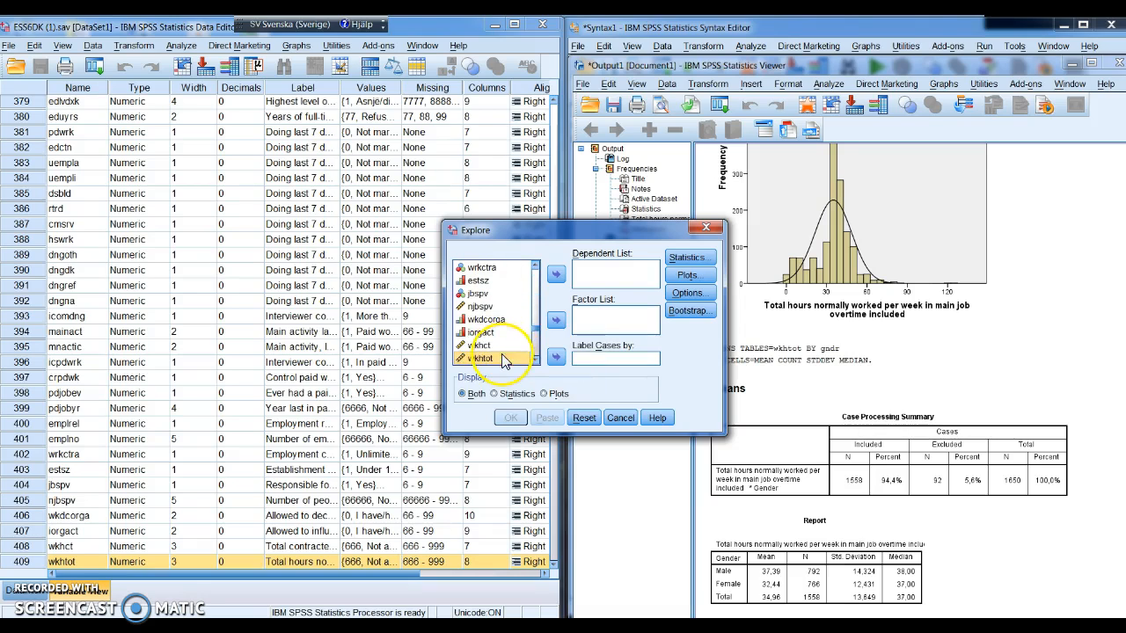
pyautogui.click(556, 275)
# Step: Add gndr as the factor of the Explore analysis
pyautogui.click(588, 323)
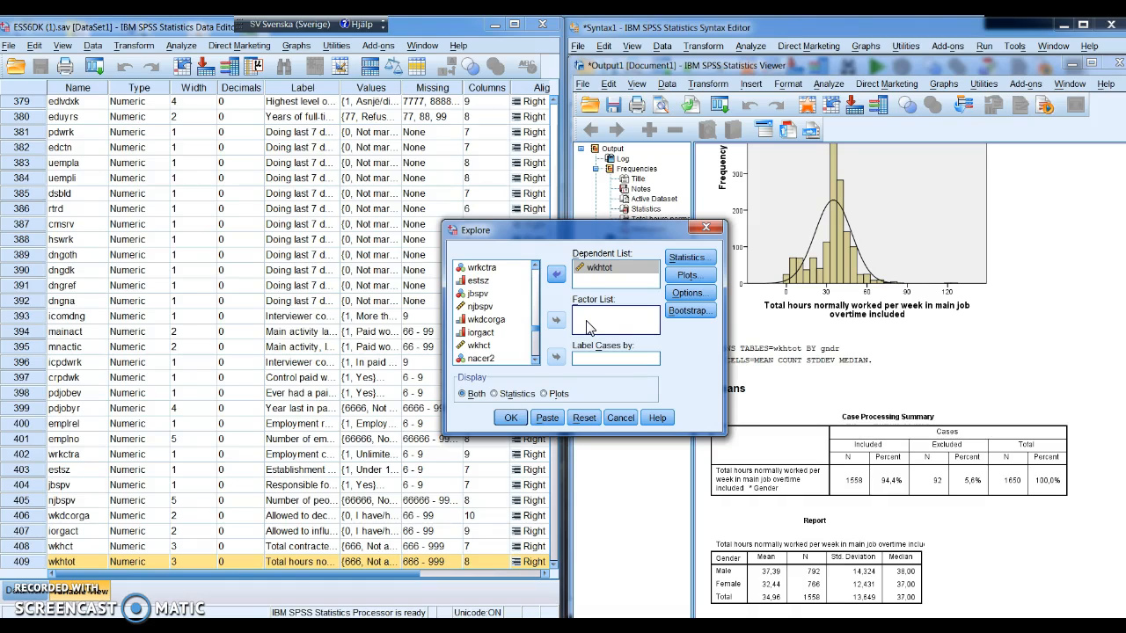
pyautogui.click(481, 306)
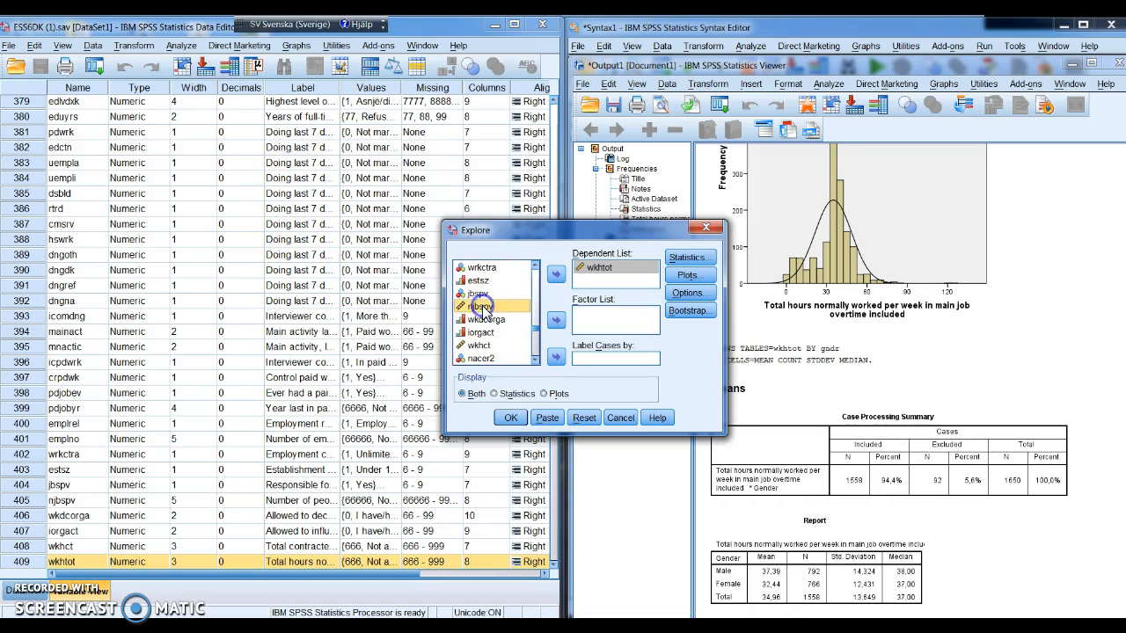
pyautogui.press('g')
pyautogui.press('g')
pyautogui.press('g')
pyautogui.press('g')
pyautogui.press('g')
pyautogui.press('g')
pyautogui.press('g')
pyautogui.press('g')
pyautogui.press('g')
pyautogui.press('g')
pyautogui.press('g')
pyautogui.press('g')
pyautogui.press('g')
pyautogui.press('g')
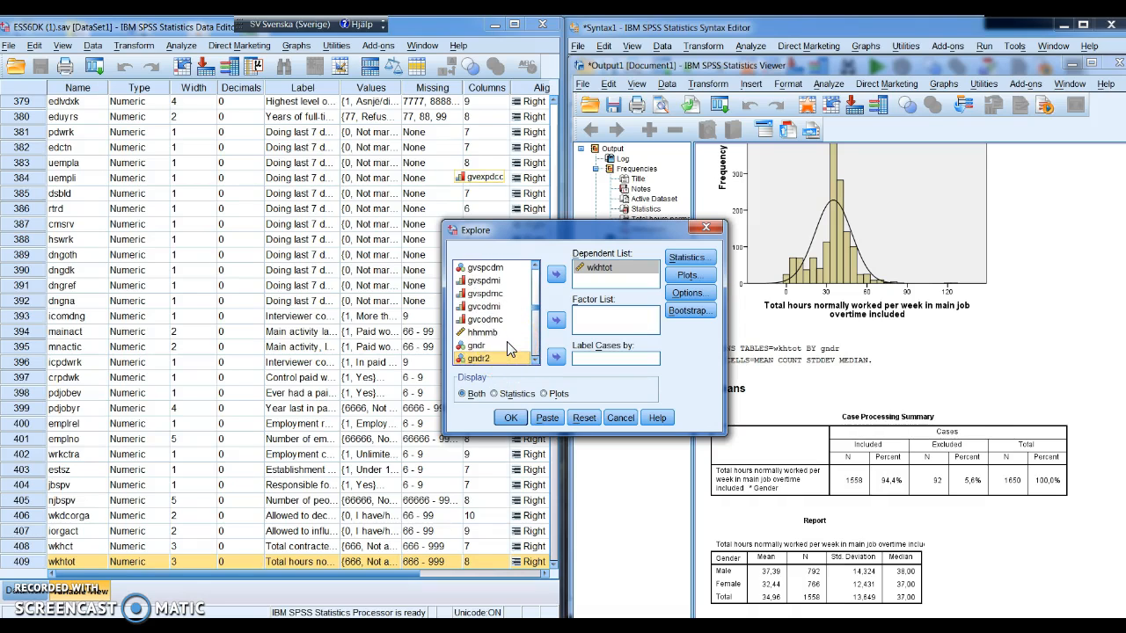
pyautogui.click(509, 347)
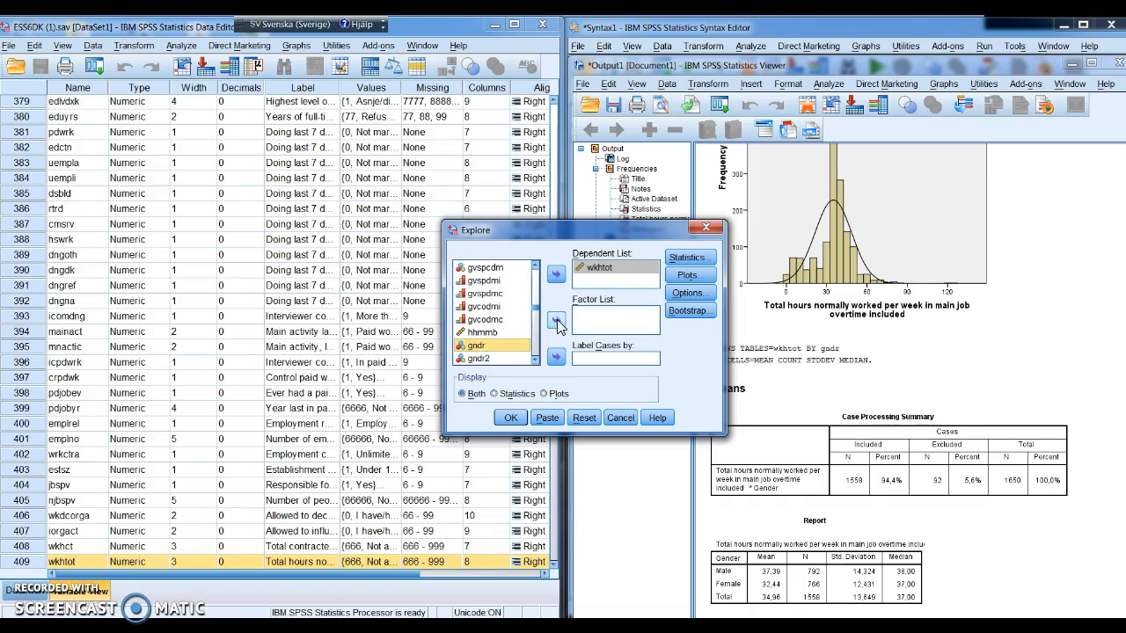
pyautogui.click(557, 322)
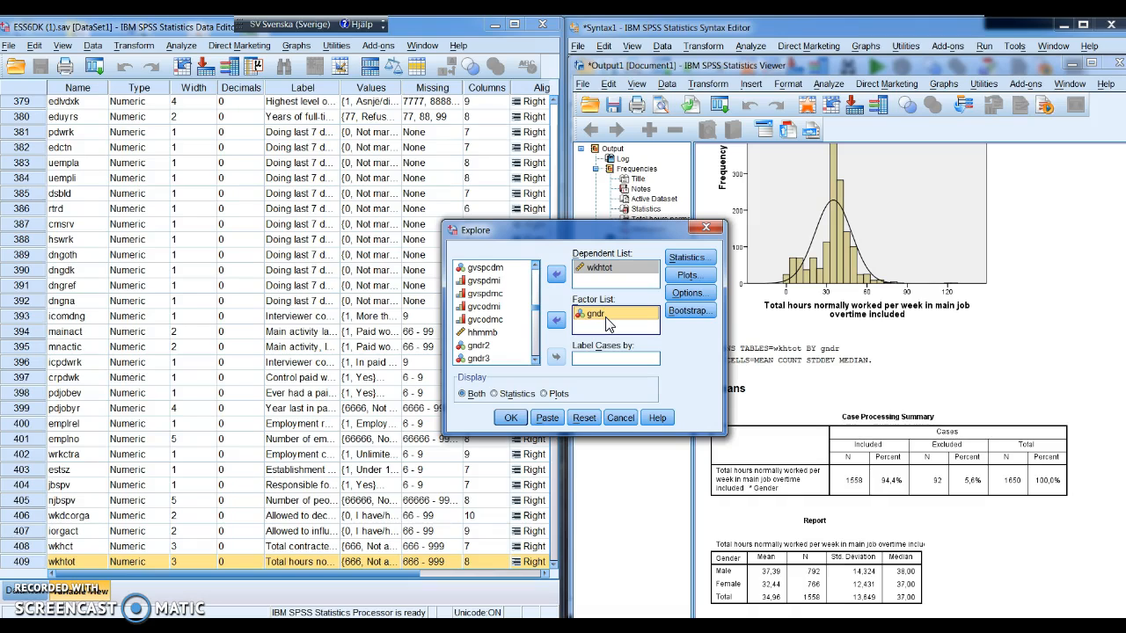
# Step: Keep descriptives with a 95% confidence interval and boxplots with factor levels together in Explore, and turn off the stem-and-leaf plot
pyautogui.click(702, 260)
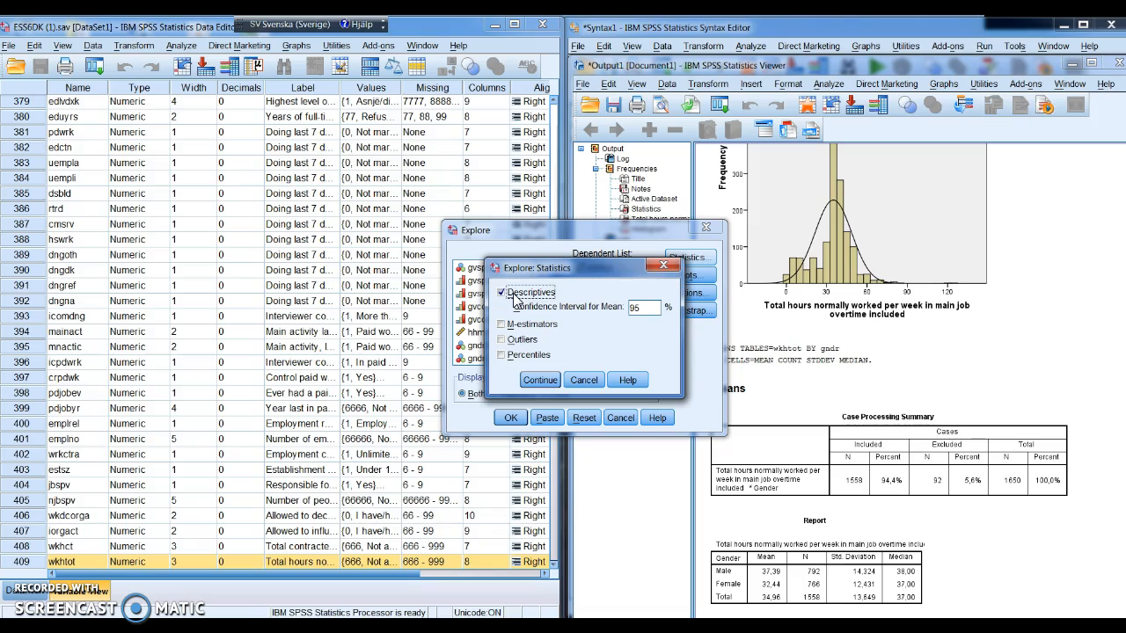
pyautogui.click(545, 386)
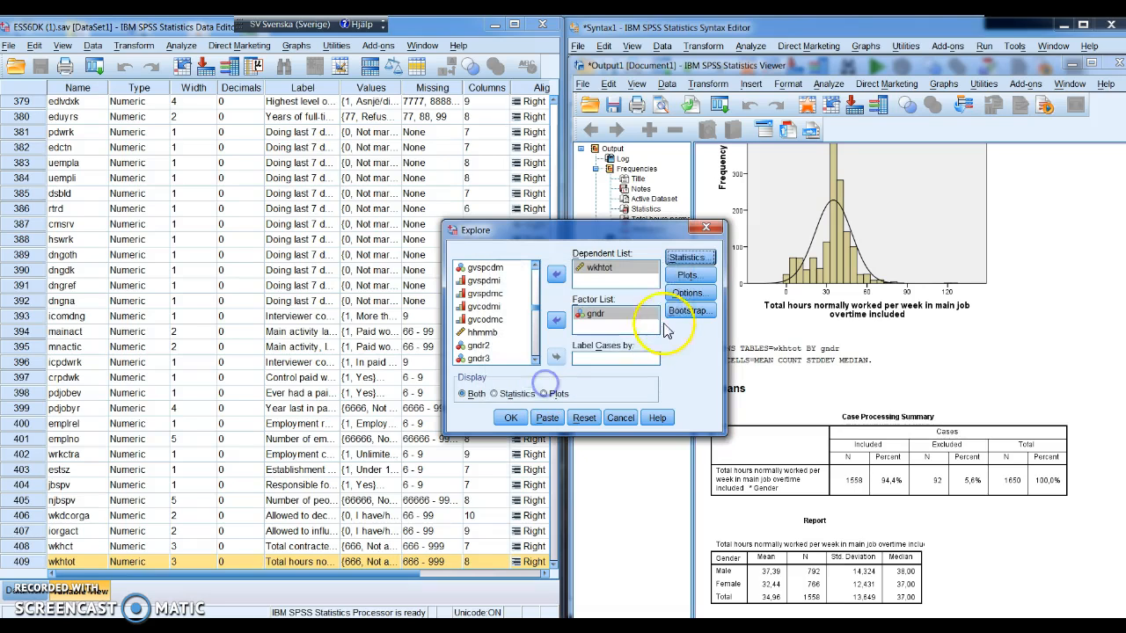
pyautogui.click(687, 275)
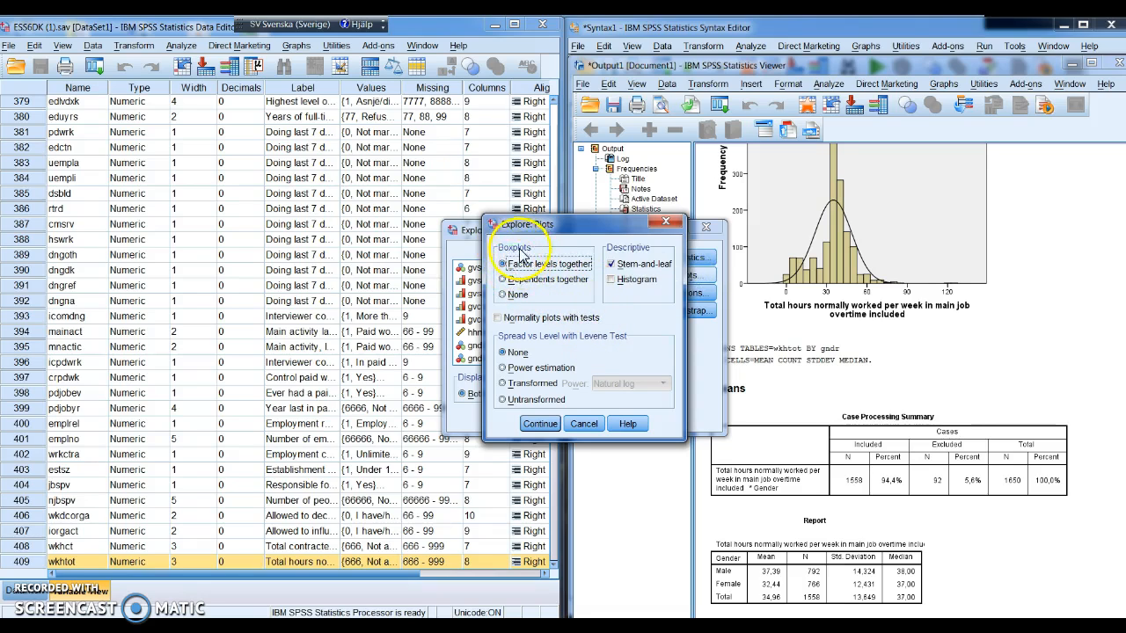
pyautogui.click(611, 265)
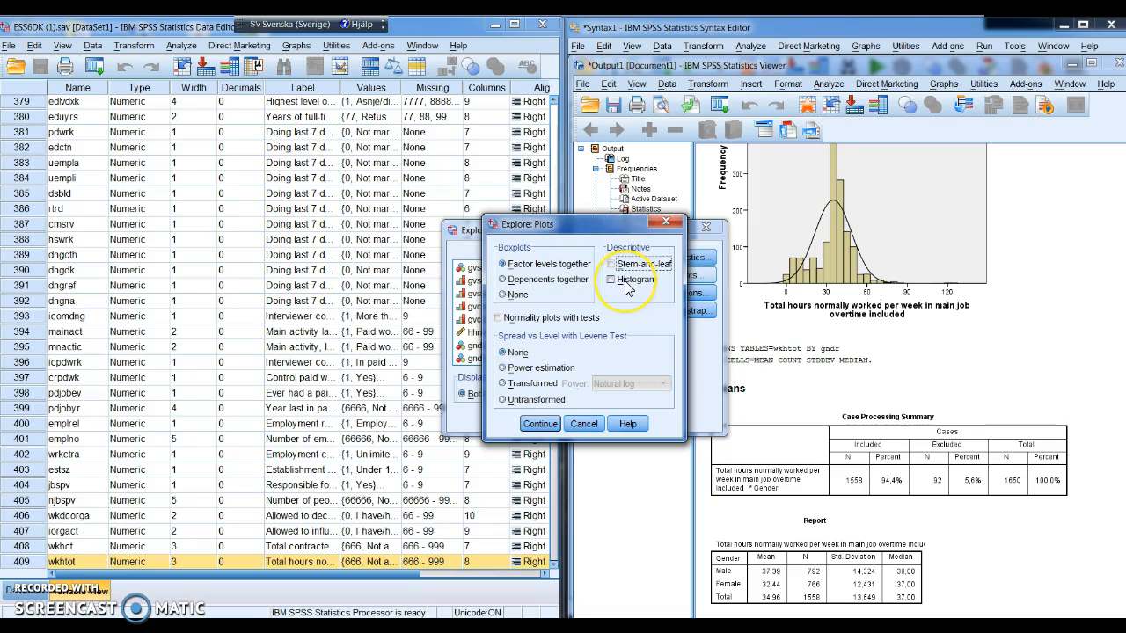
pyautogui.click(541, 426)
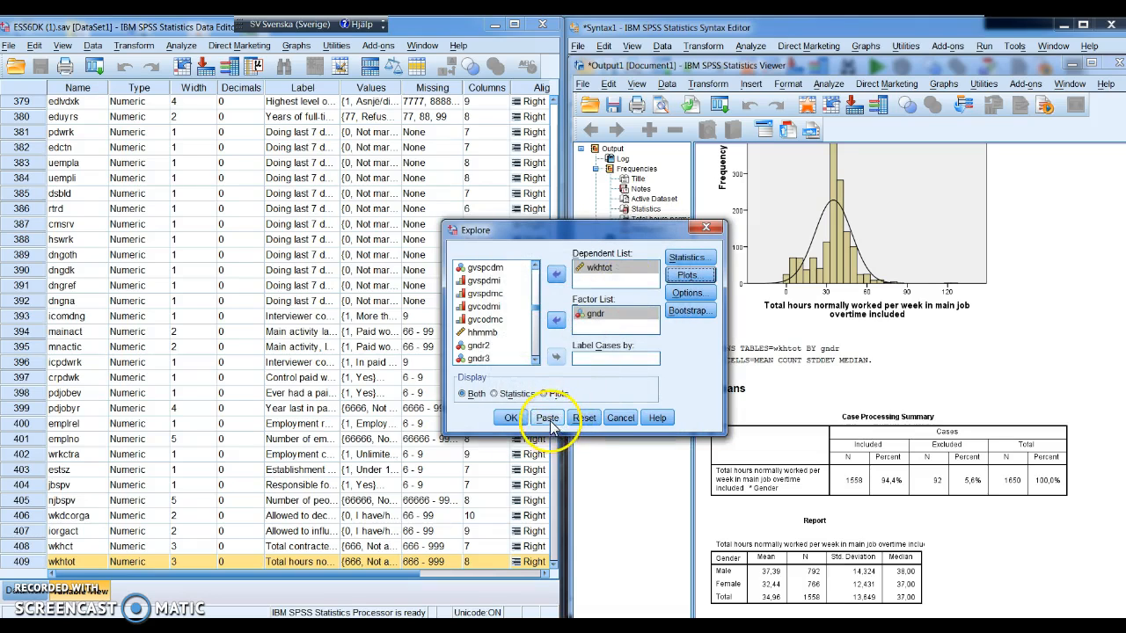
# Step: Paste the Explore command into the syntax editor and run only the EXAMINE block for wkhtot by gndr
pyautogui.click(503, 420)
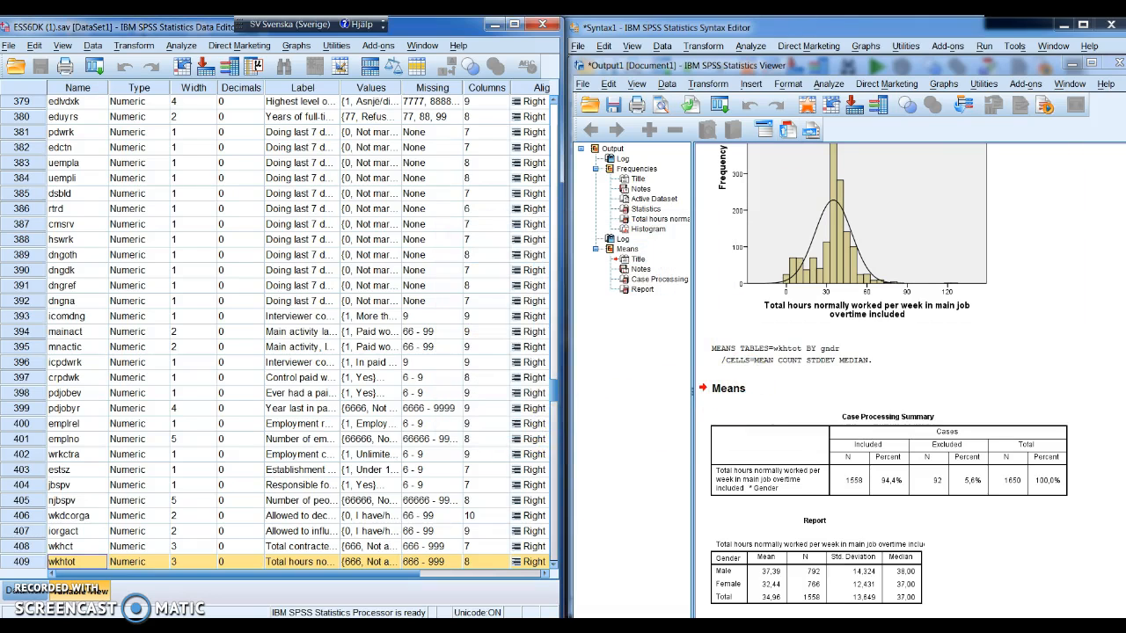
pyautogui.click(774, 28)
pyautogui.moveTo(787, 323); pyautogui.dragTo(721, 239)
pyautogui.click(877, 67)
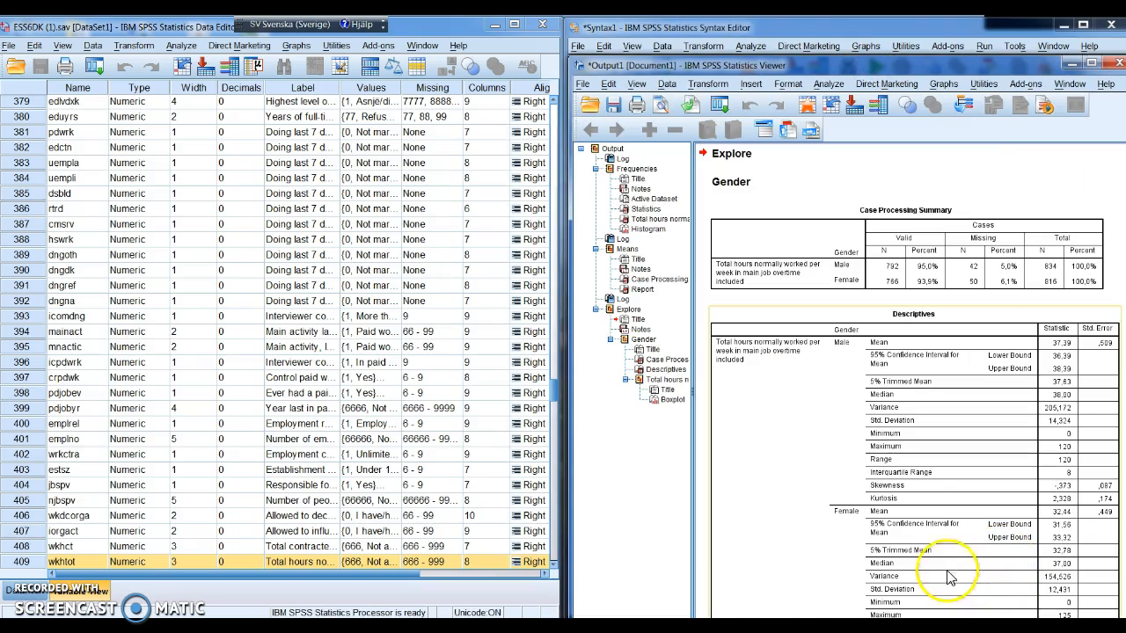
# Step: Bring the output viewer fully into view and examine the Explore case processing summary, descriptives and boxplots of working hours by gender
pyautogui.moveTo(909, 70); pyautogui.dragTo(878, 34)
pyautogui.click(974, 317)
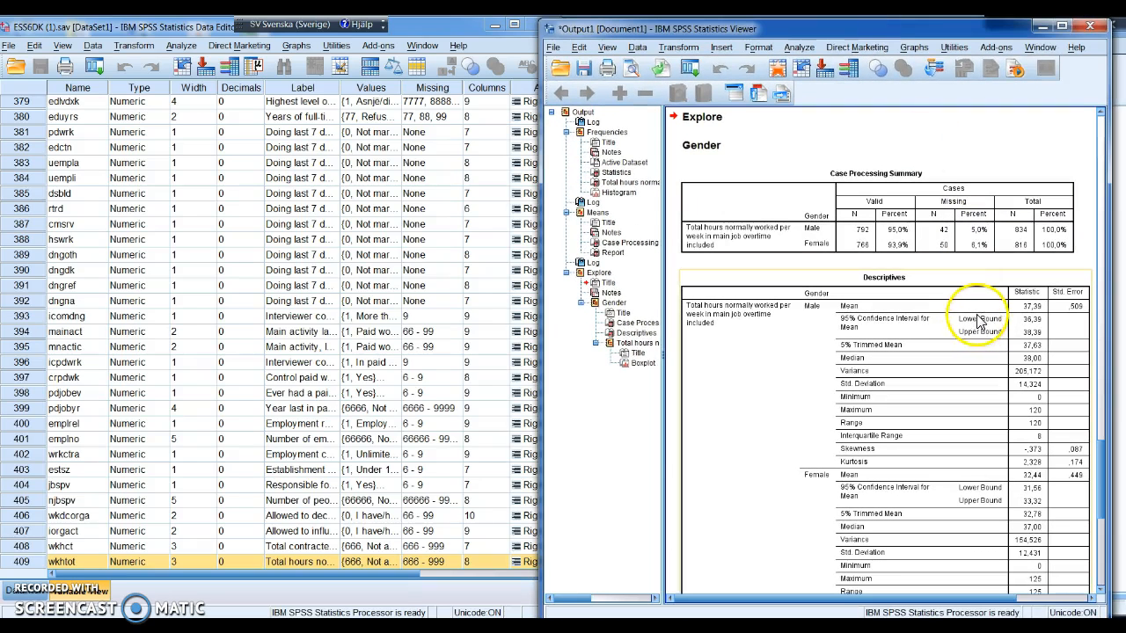
pyautogui.click(983, 207)
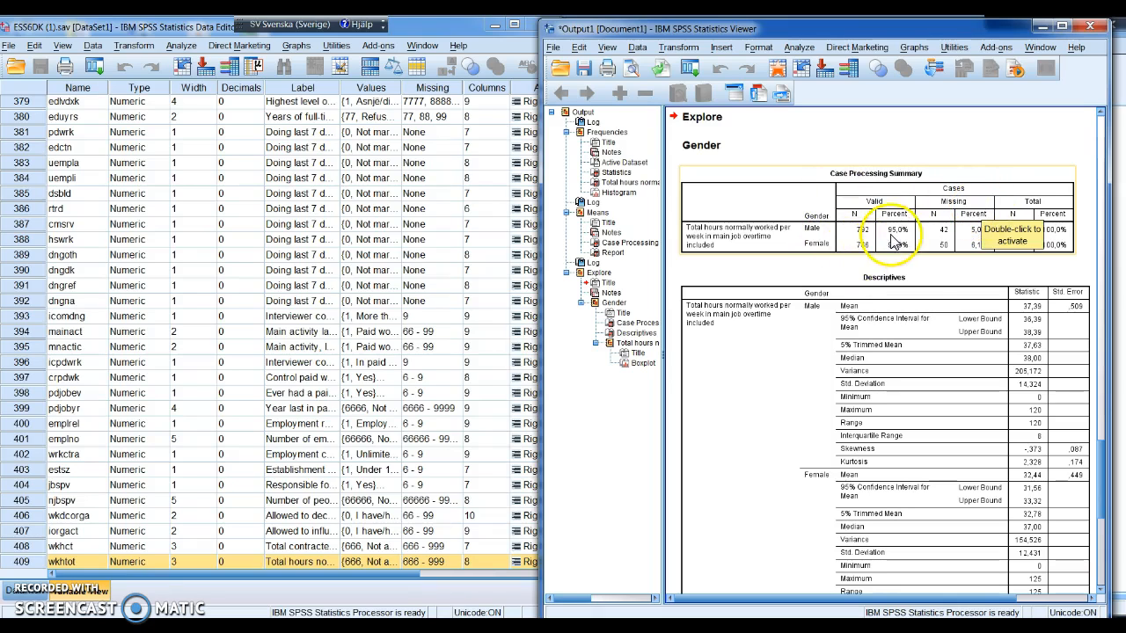
pyautogui.click(949, 264)
pyautogui.click(947, 231)
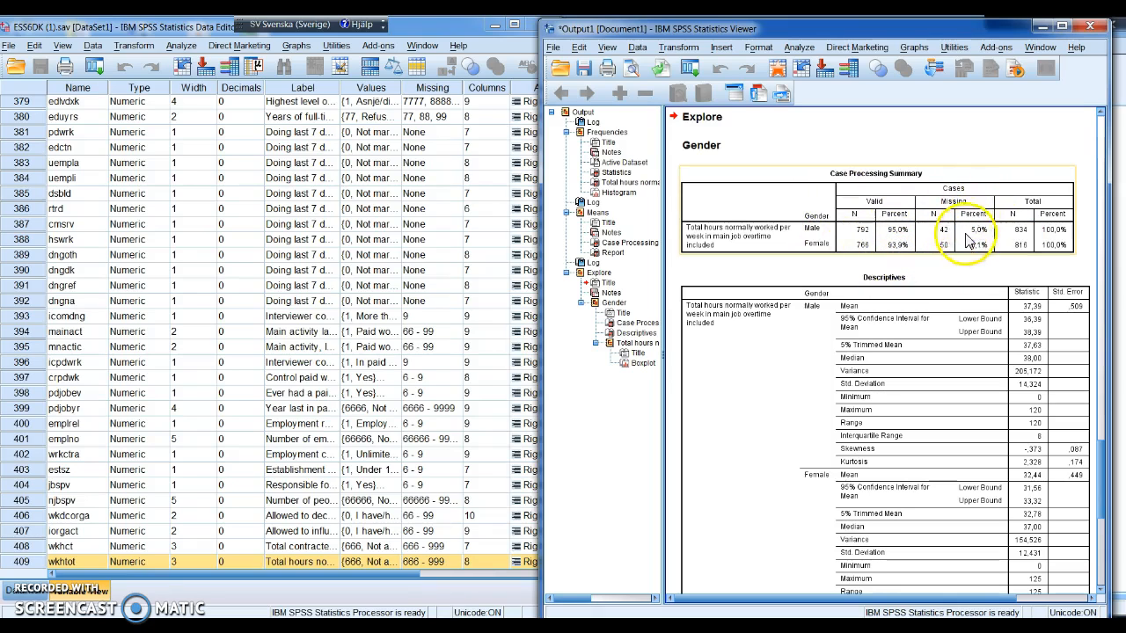
pyautogui.click(930, 396)
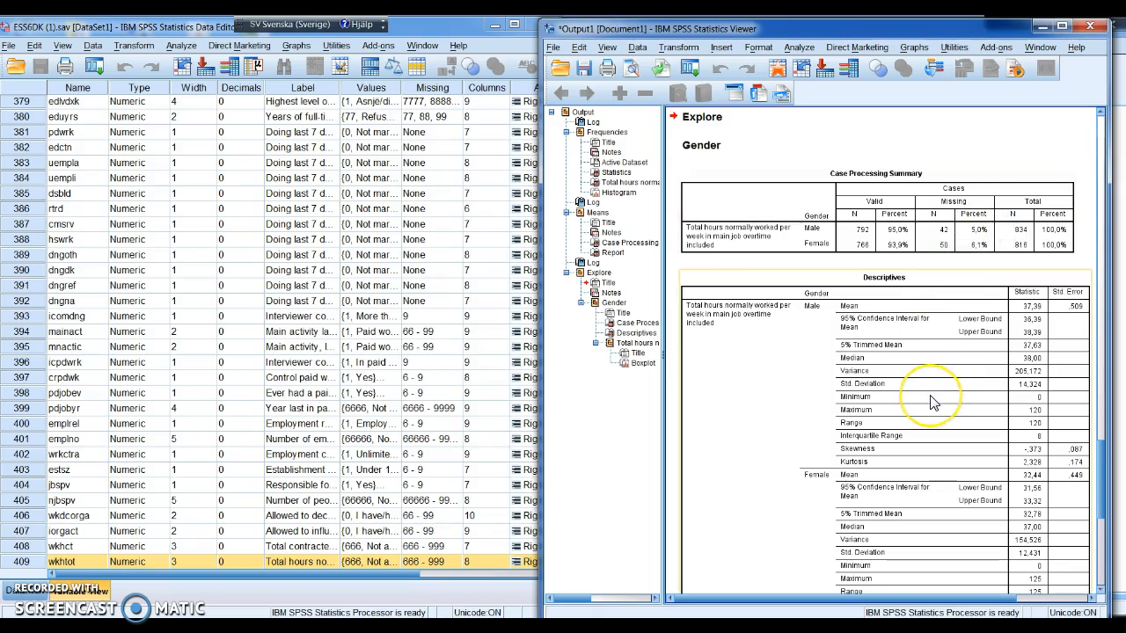
pyautogui.scroll(-1, 935, 403)
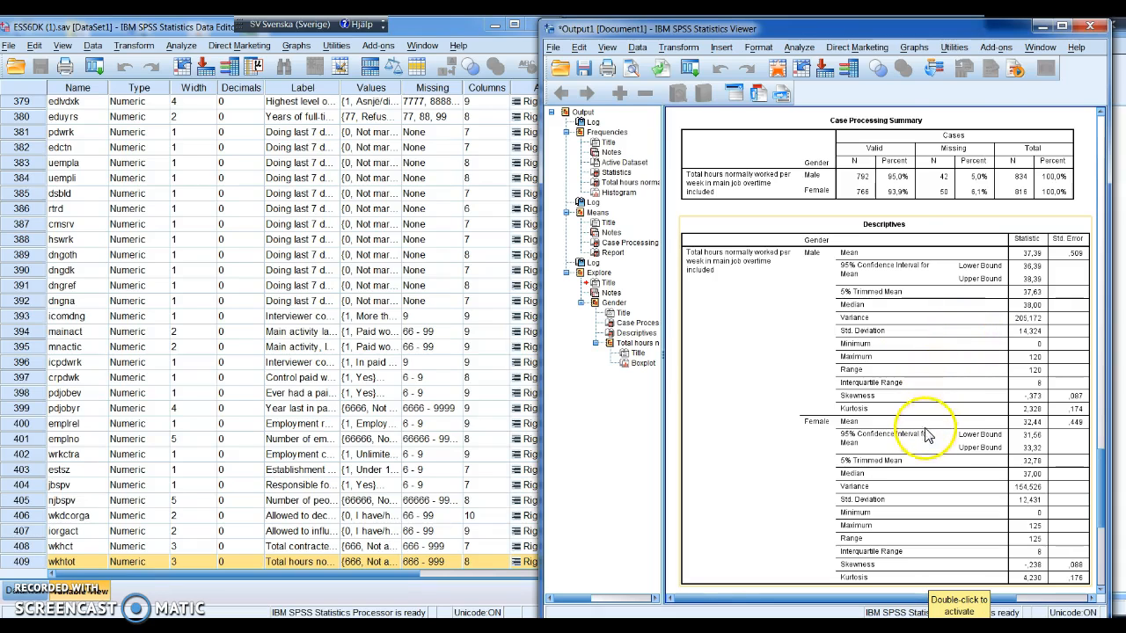
pyautogui.scroll(-3, 928, 436)
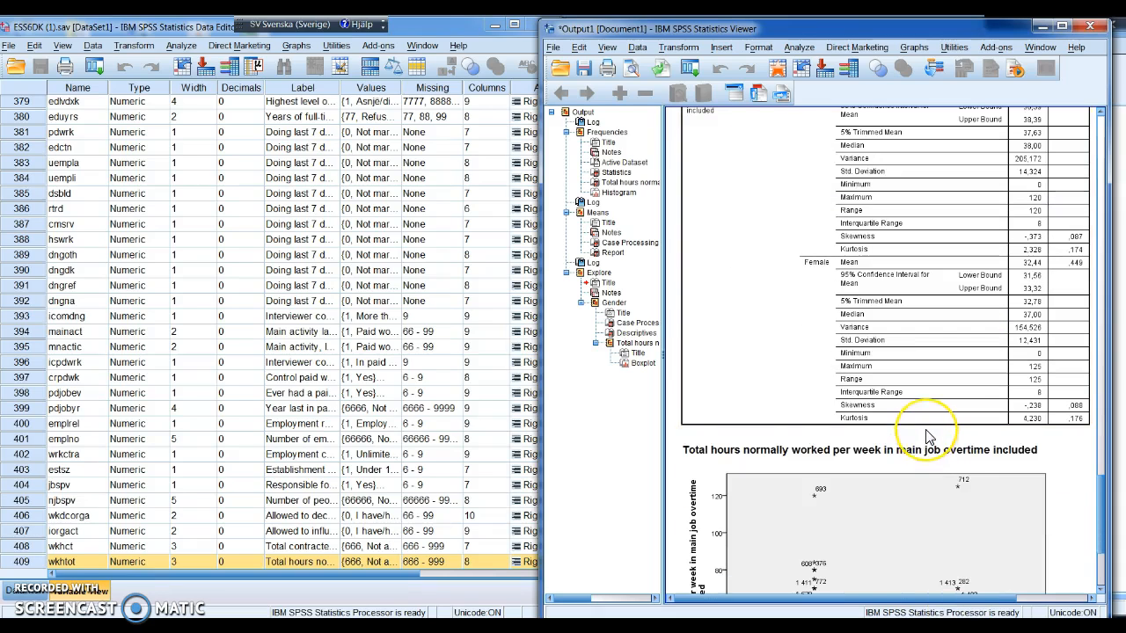
pyautogui.scroll(-3, 928, 437)
pyautogui.scroll(-1, 928, 437)
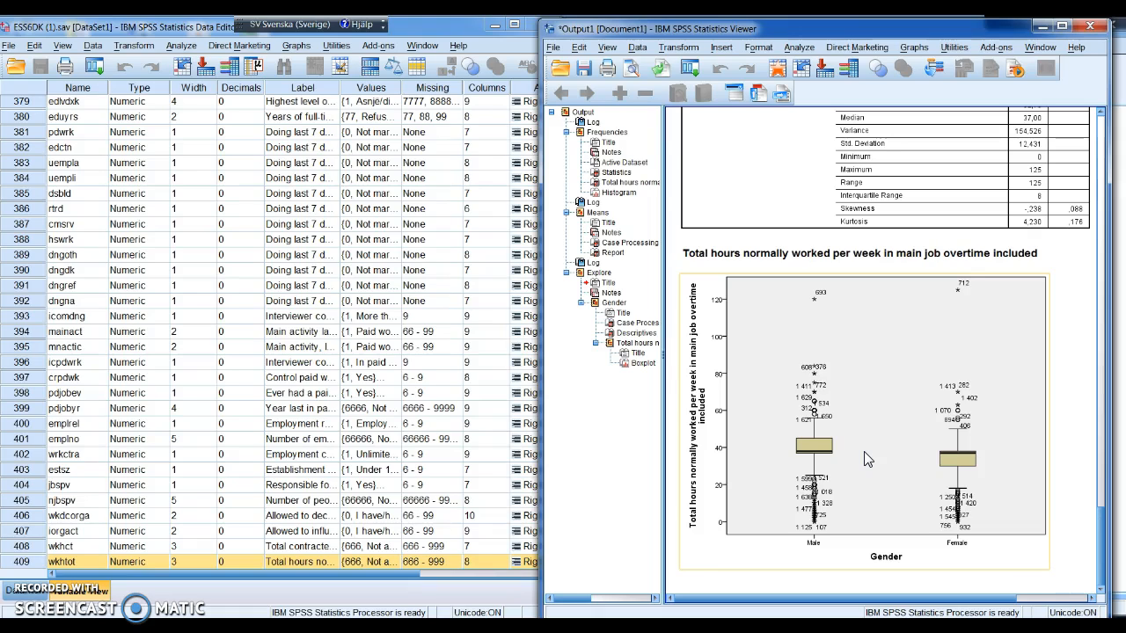
pyautogui.click(180, 45)
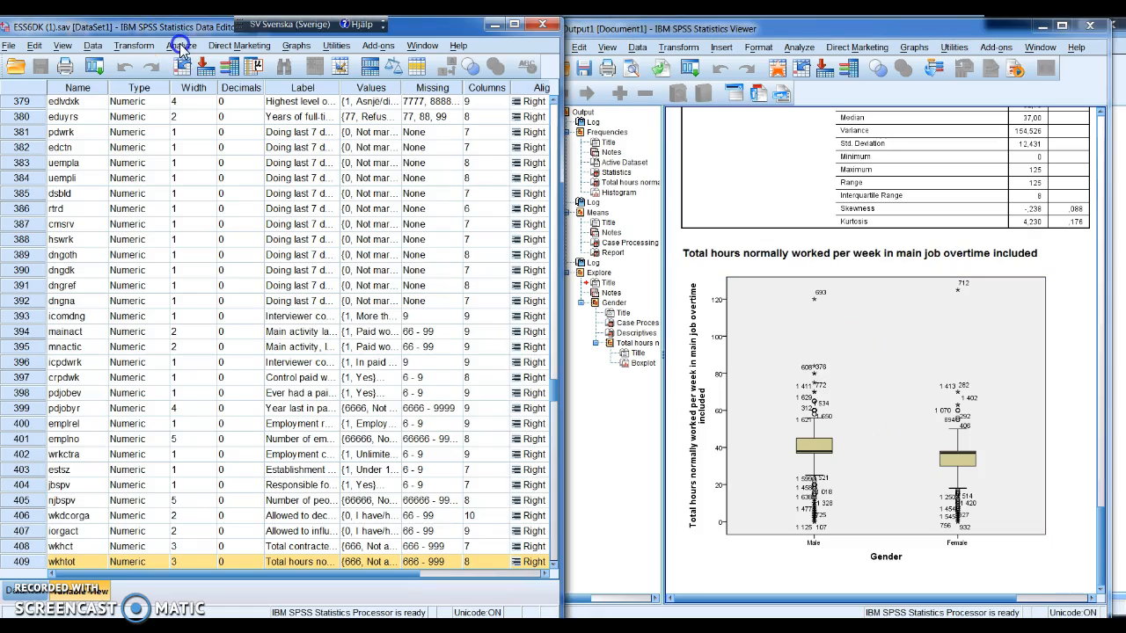
pyautogui.click(181, 46)
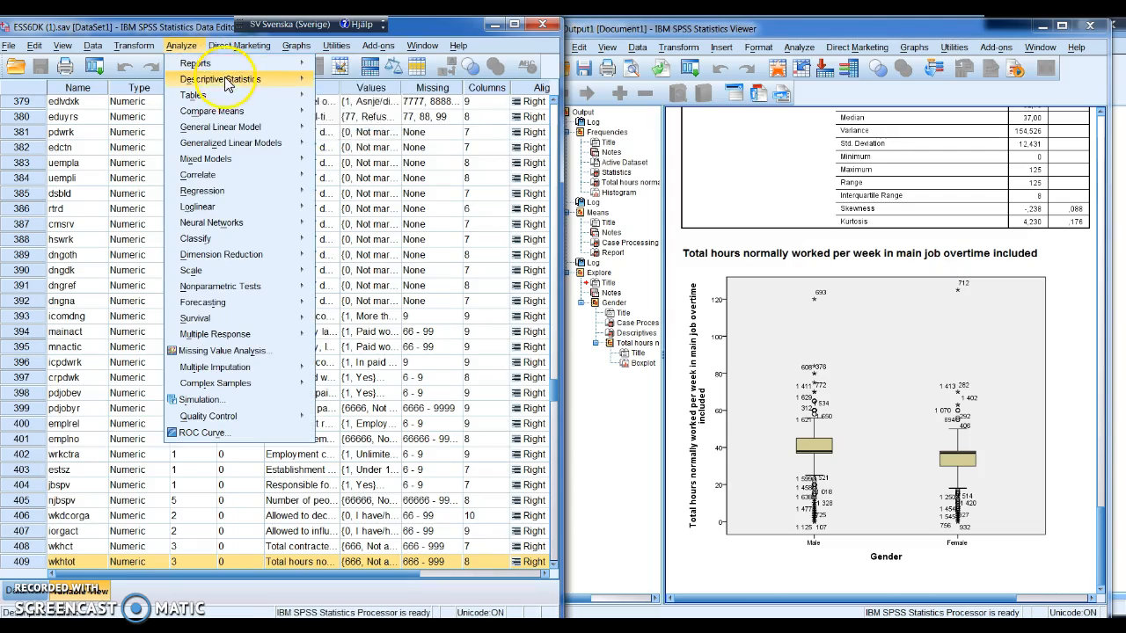
pyautogui.moveTo(227, 80)
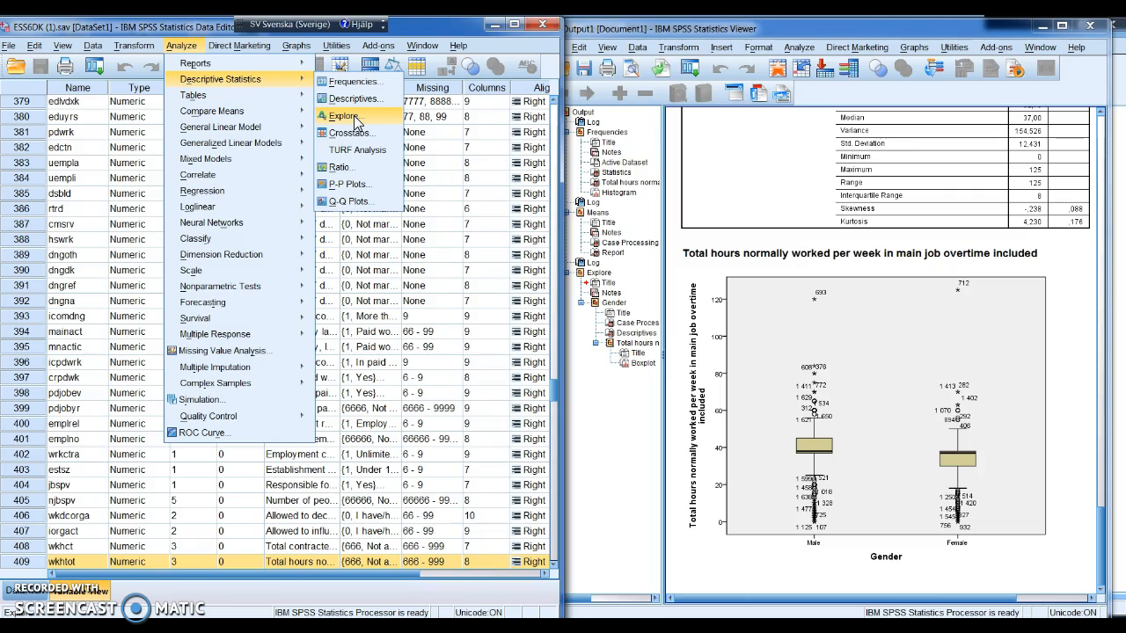
pyautogui.click(817, 377)
# Step: Review the Means report of working hours by gender and the Explore syntax log in the output
pyautogui.scroll(10, 779, 302)
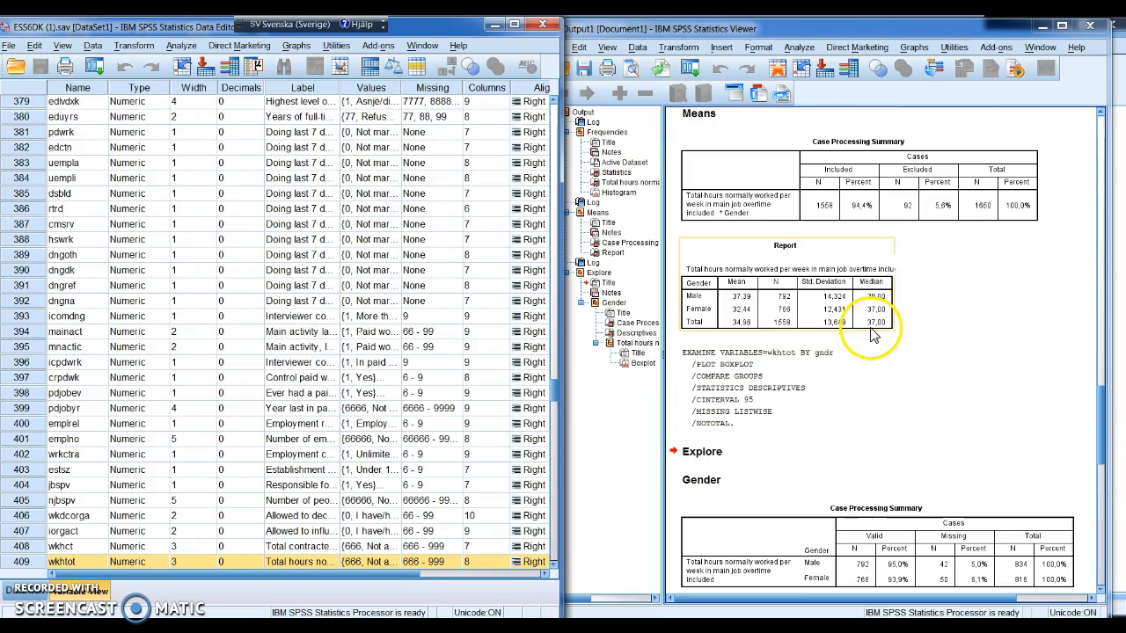
pyautogui.scroll(1, 985, 345)
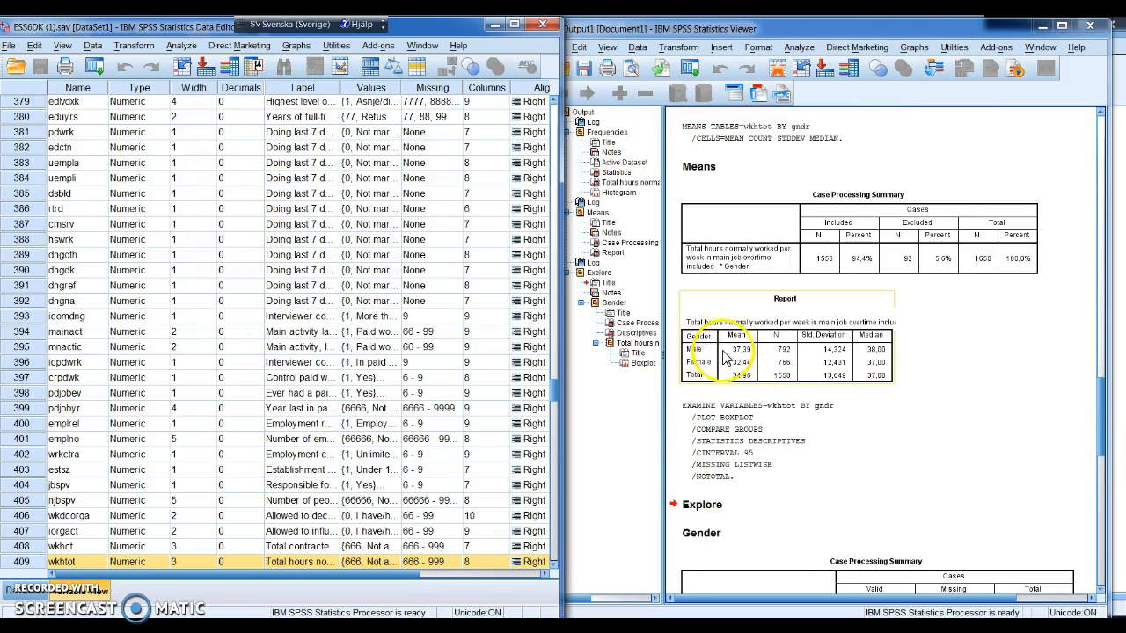
pyautogui.click(846, 370)
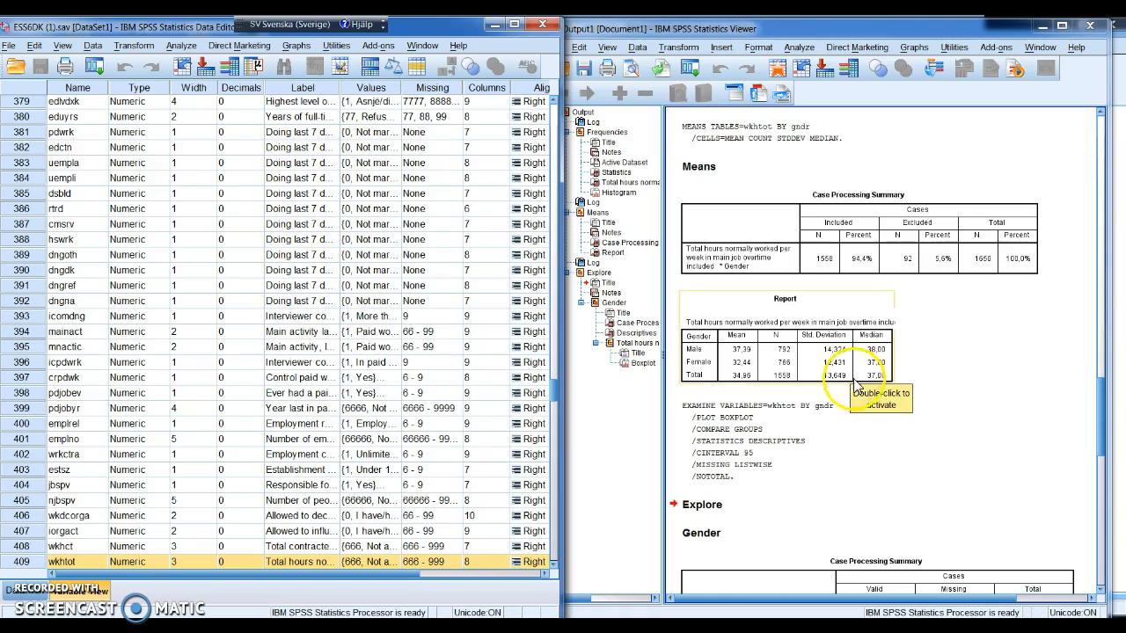
pyautogui.click(888, 422)
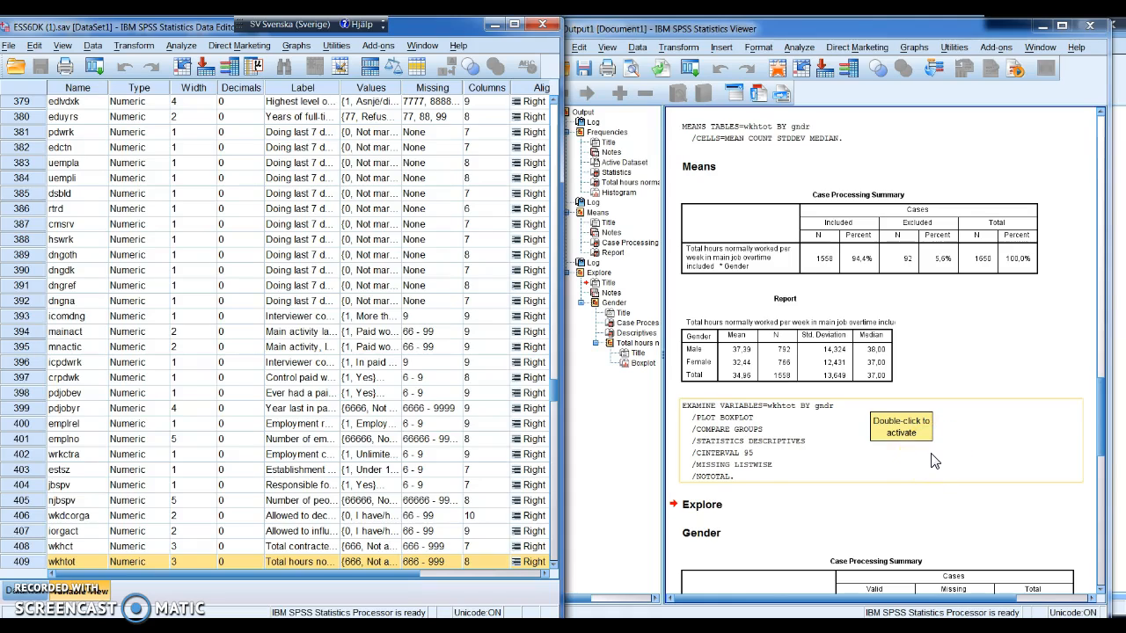
pyautogui.click(954, 380)
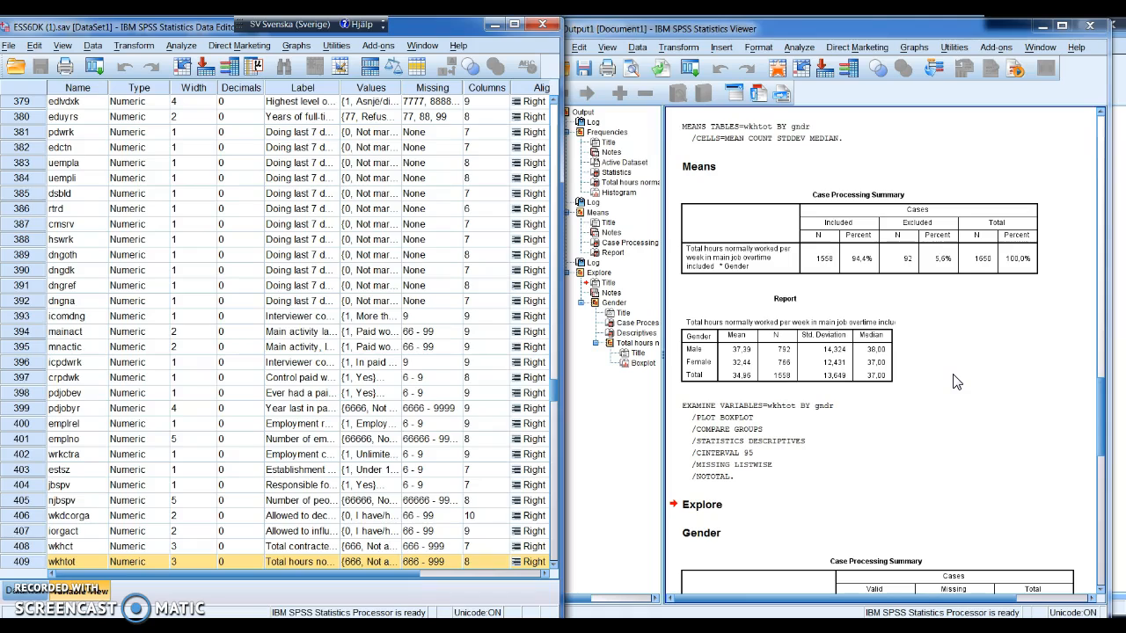